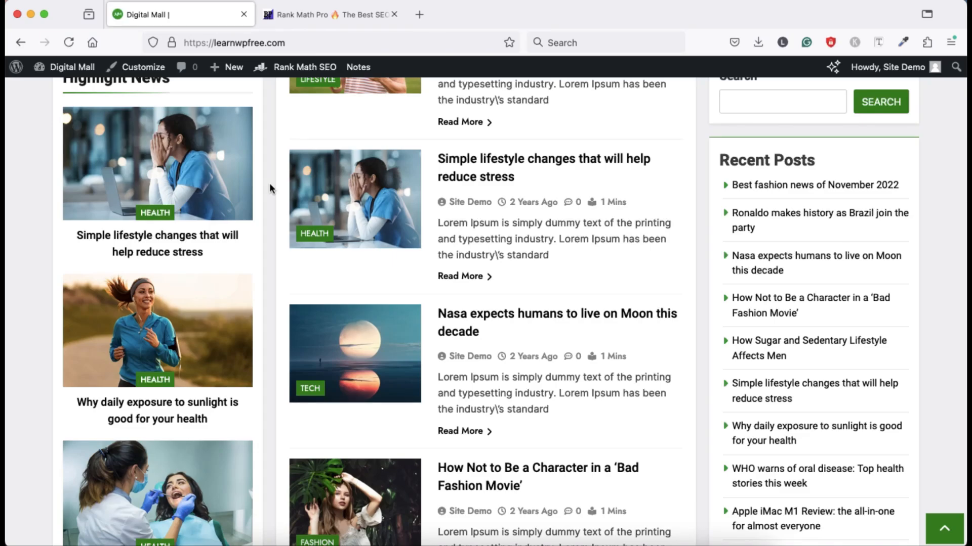
scroll(270, 184, "down", 9)
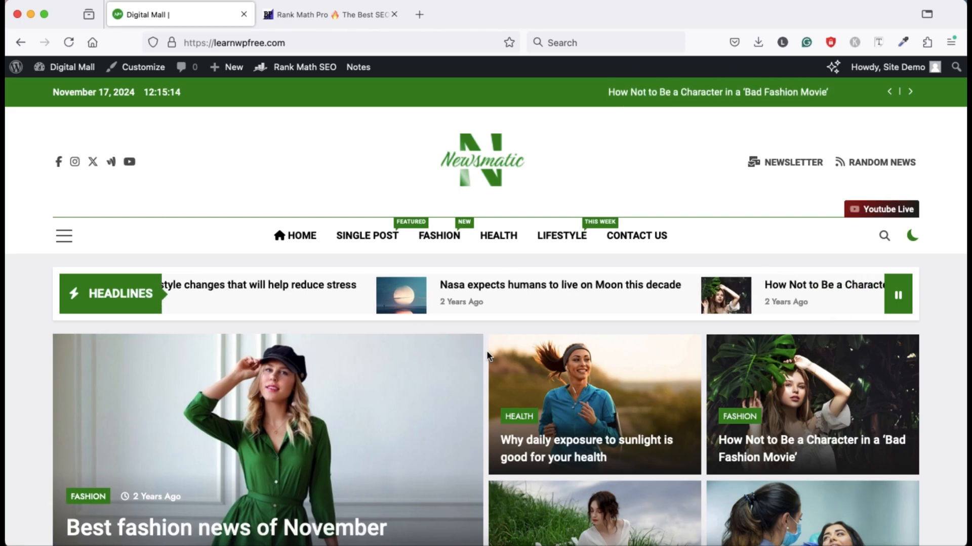
scroll(486, 349, "down", 5)
scroll(488, 355, "down", 15)
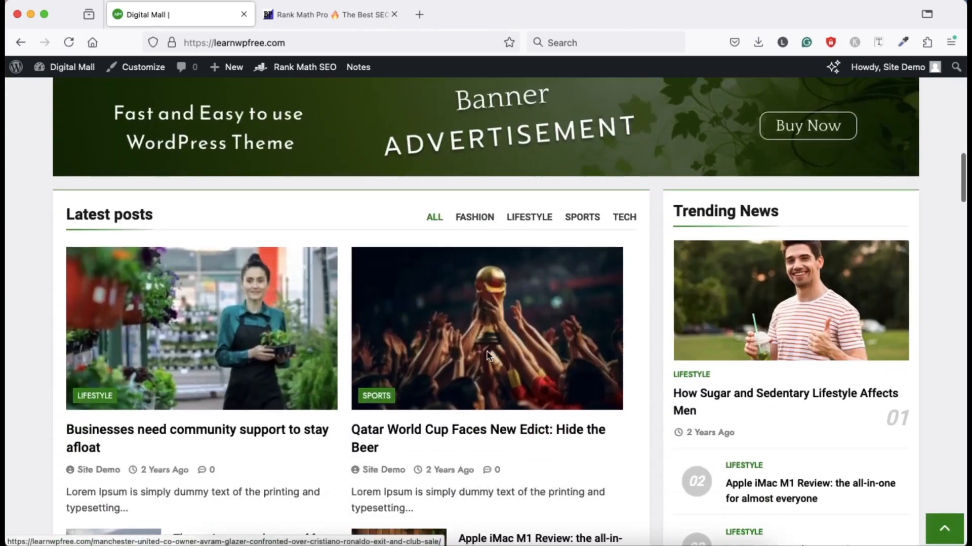
scroll(487, 356, "up", 20)
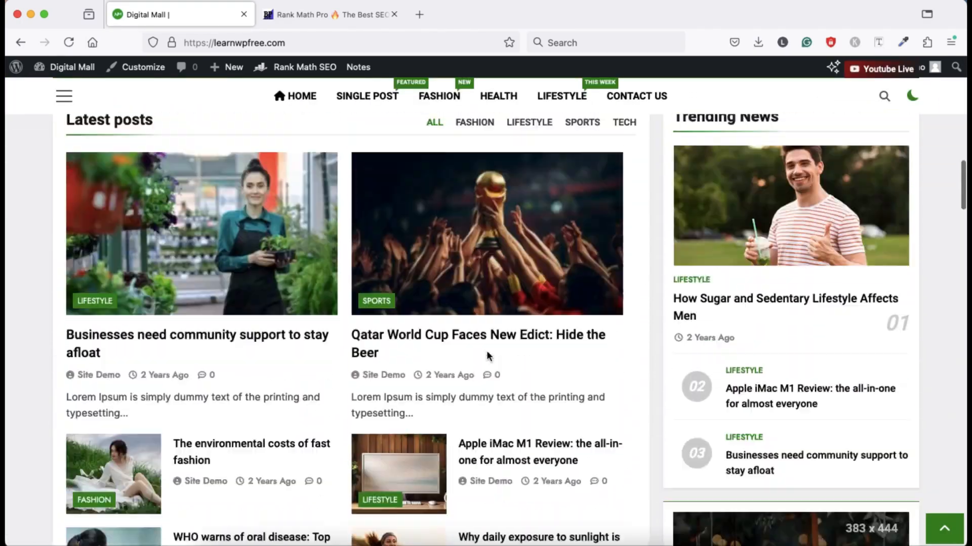
scroll(489, 355, "up", 3)
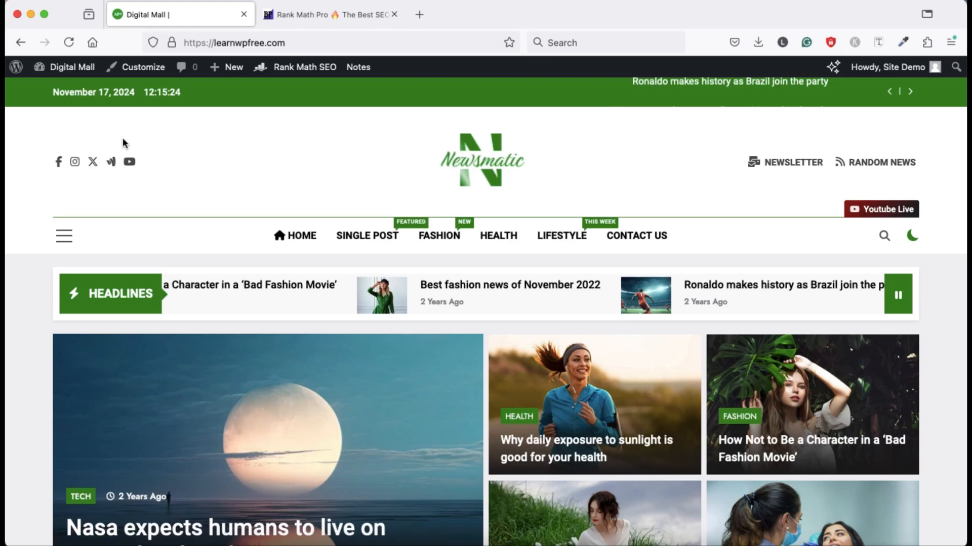
Go to the Digital Mall site's admin dashboard and search the new plugins for "rankmath".
mouse_move(65, 73)
left_click(49, 107)
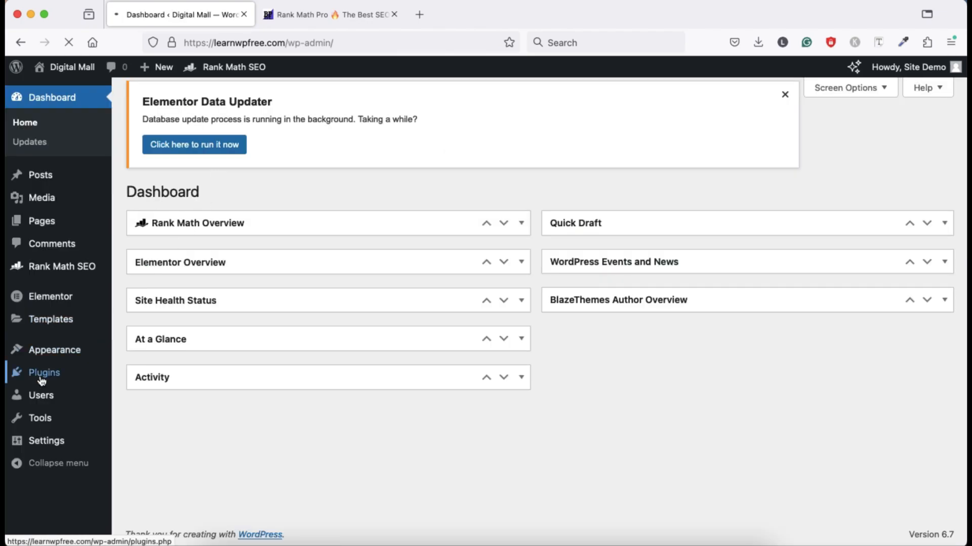
mouse_move(54, 373)
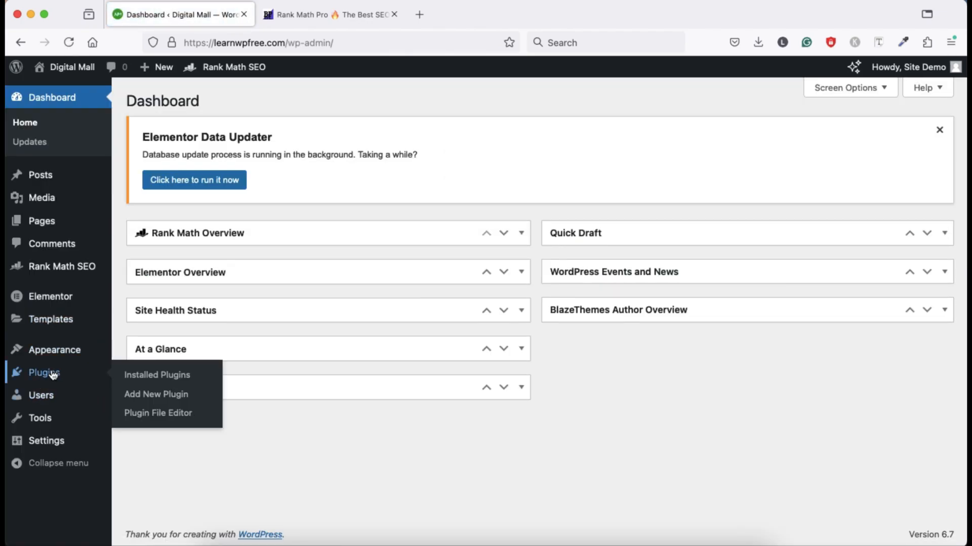
left_click(143, 393)
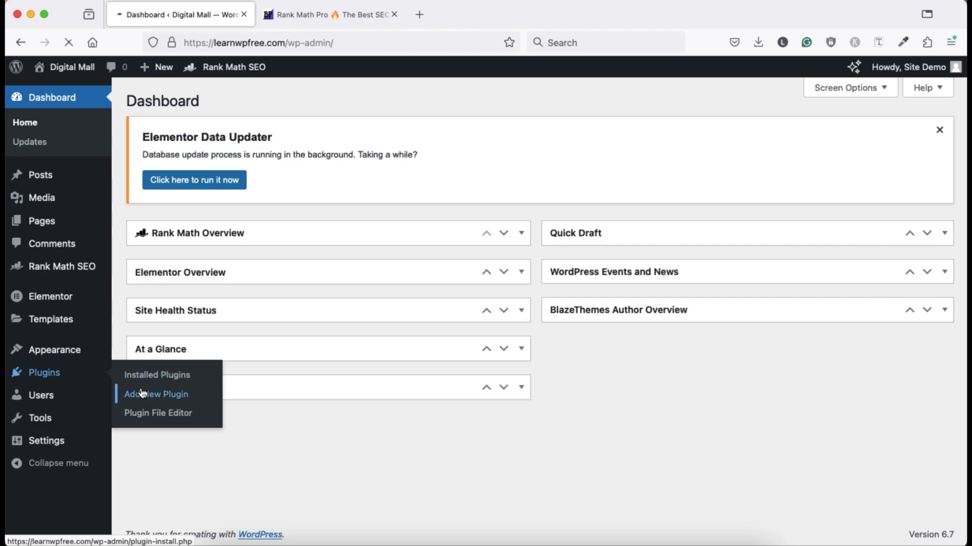
left_click(704, 139)
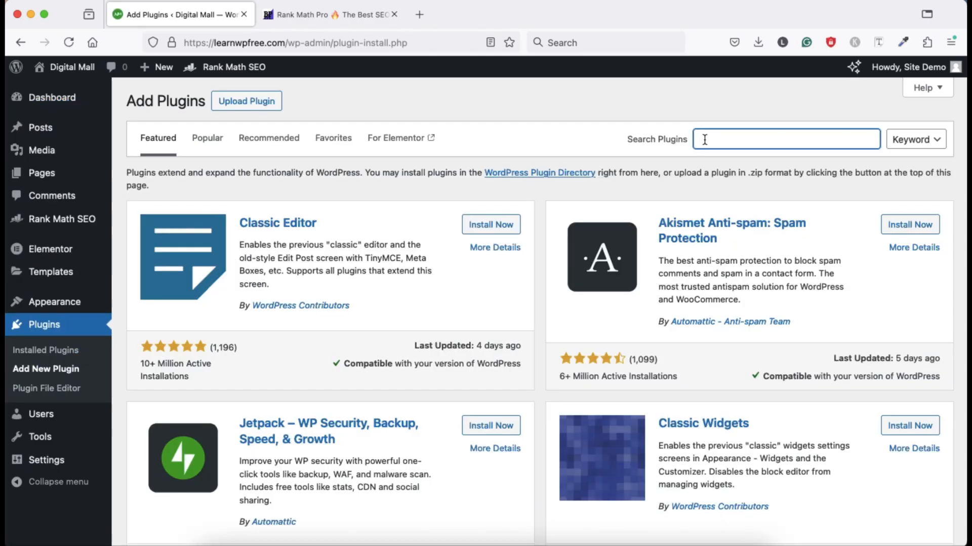
type("rankmath")
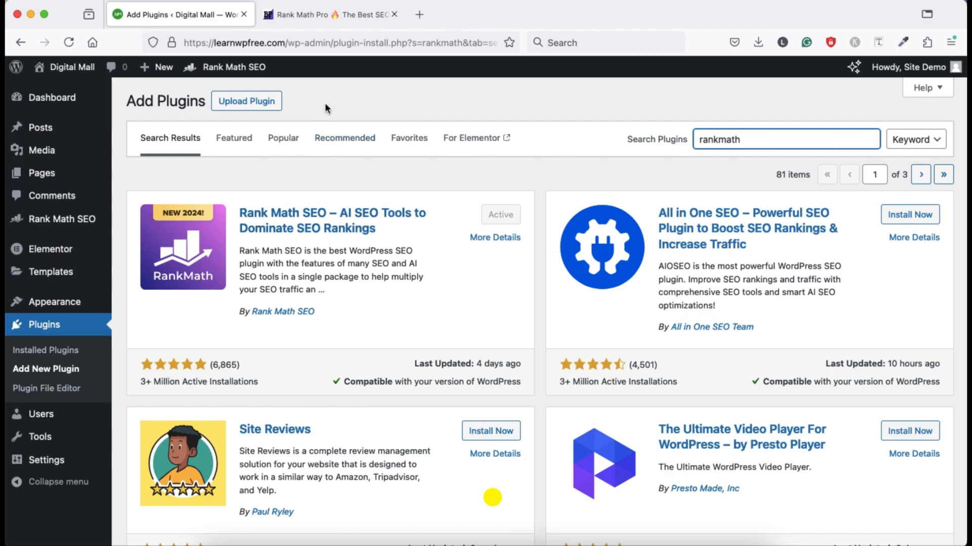
Switch to the BloggingPro product page, review the Rank Math Pro features and put the Pro license in the cart.
left_click(305, 17)
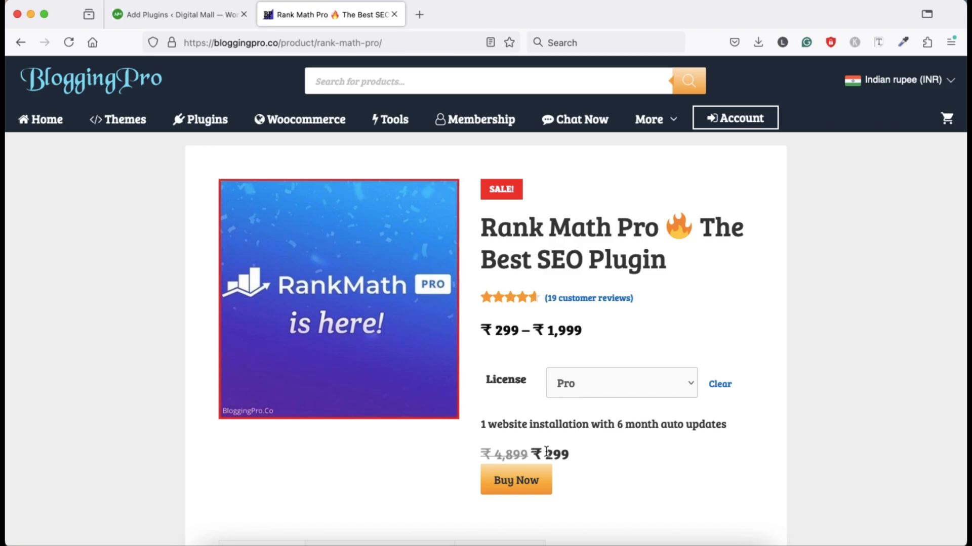
scroll(584, 463, "down", 10)
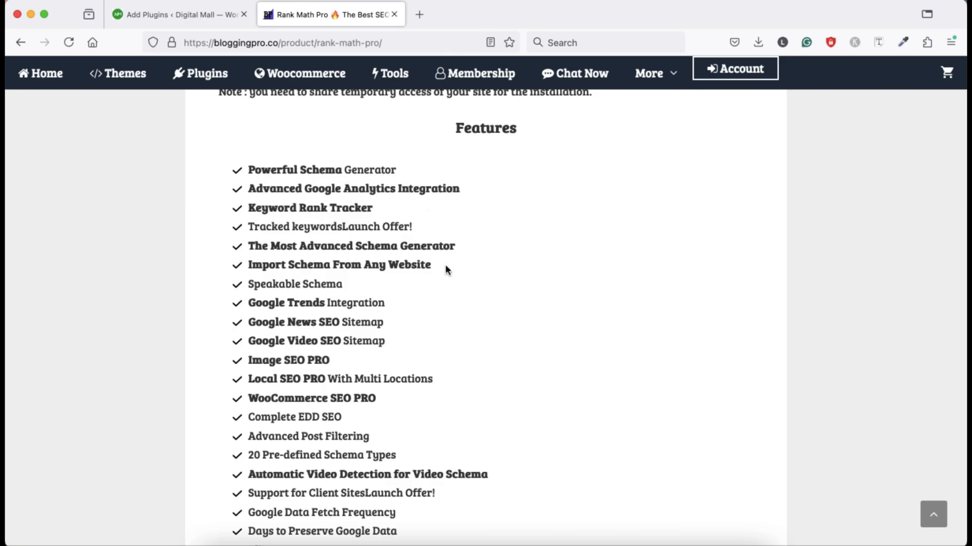
scroll(445, 264, "up", 10)
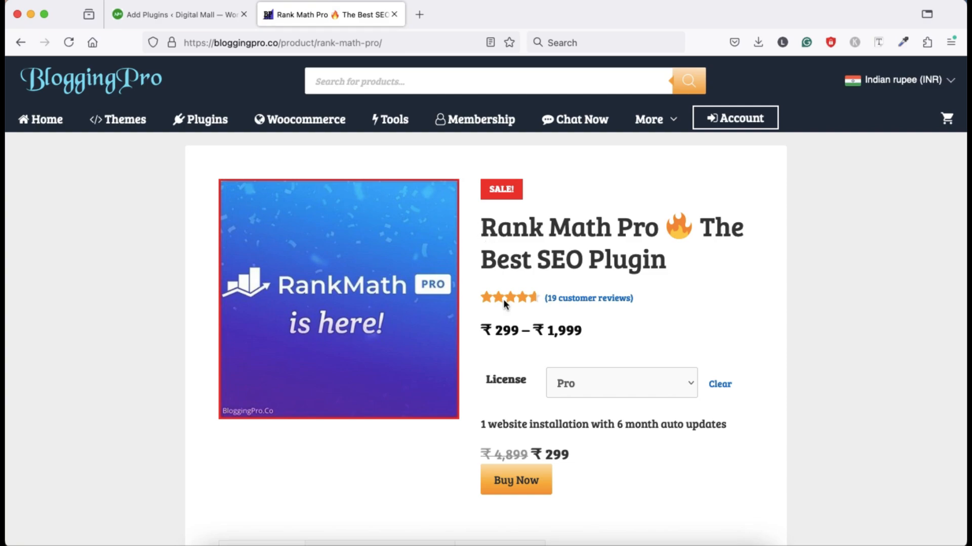
left_click(524, 486)
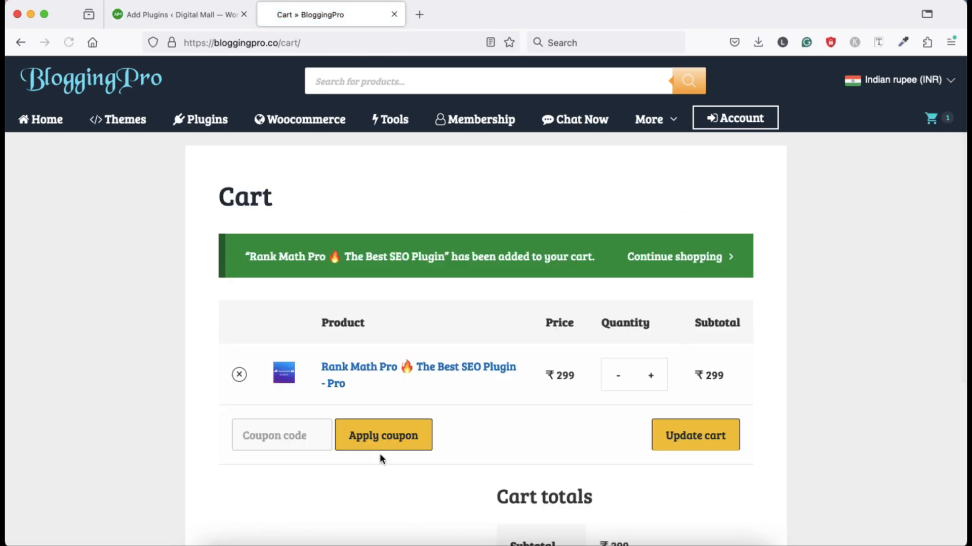
Apply the coupon code "ws10" to the Rank Math Pro cart and review the cart totals.
left_click(263, 435)
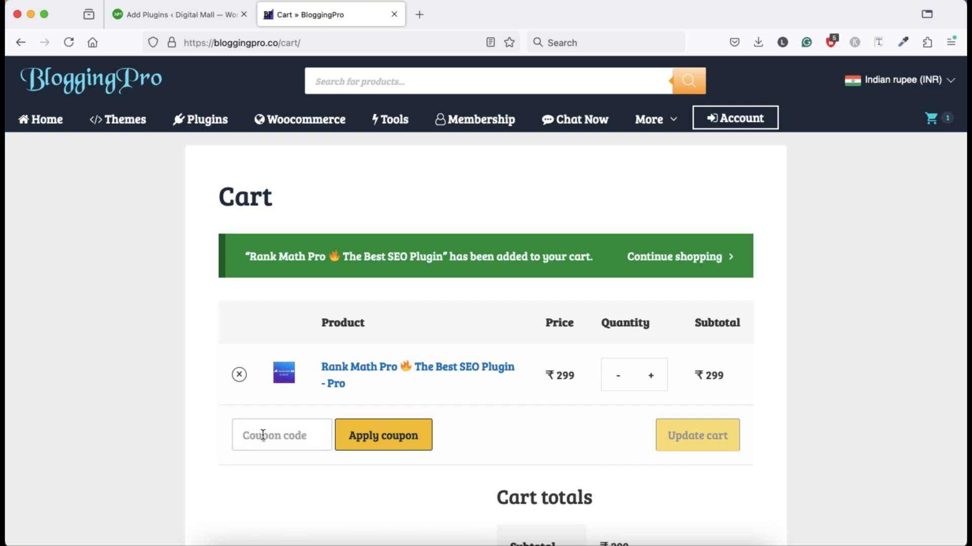
type("ws10")
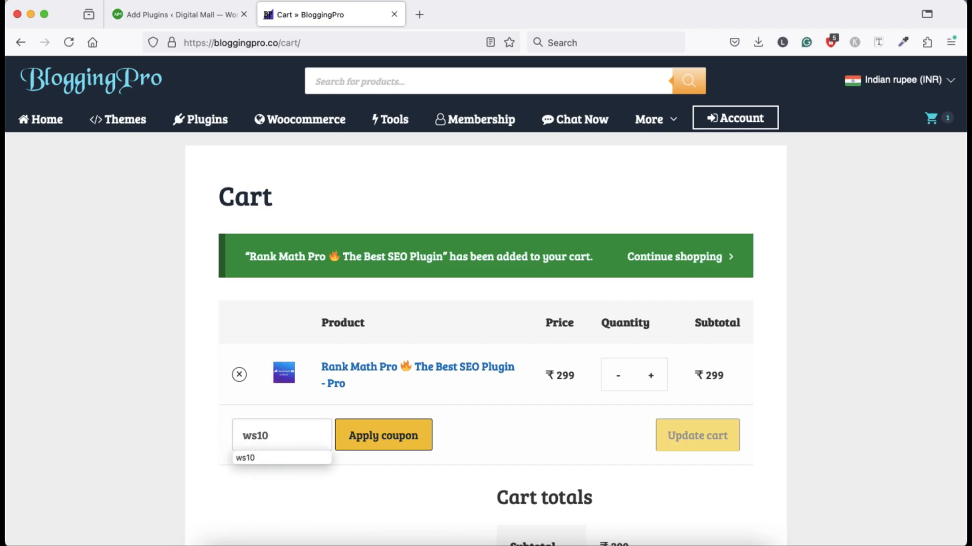
left_click(385, 435)
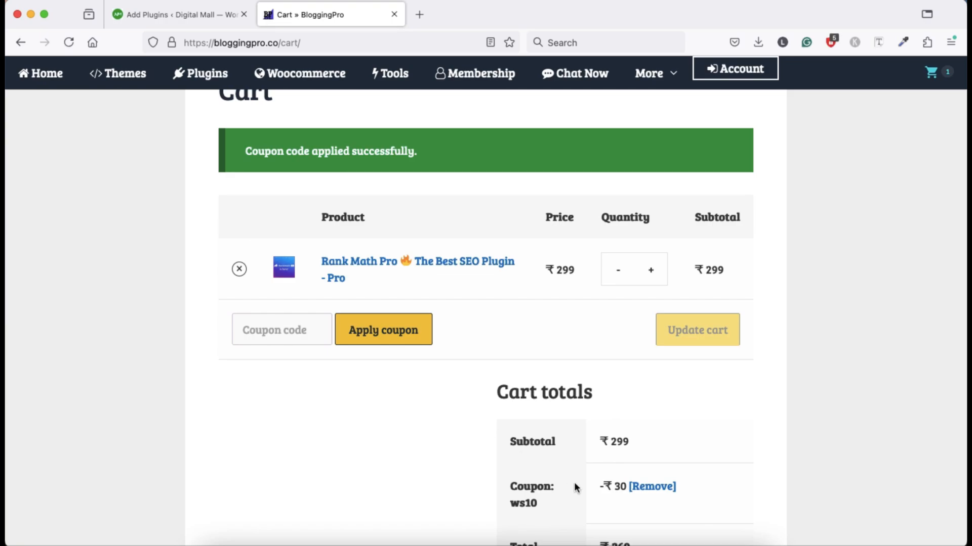
scroll(574, 482, "down", 3)
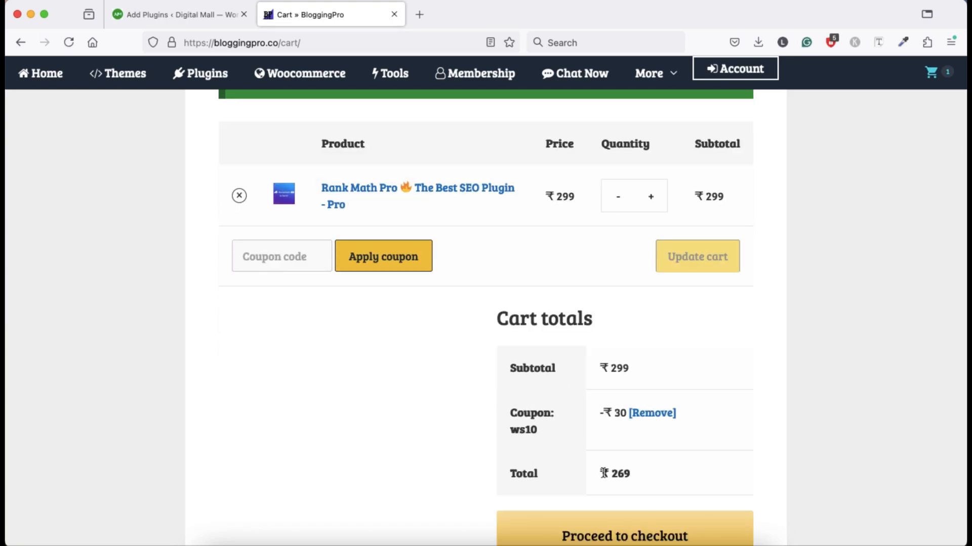
scroll(656, 475, "down", 3)
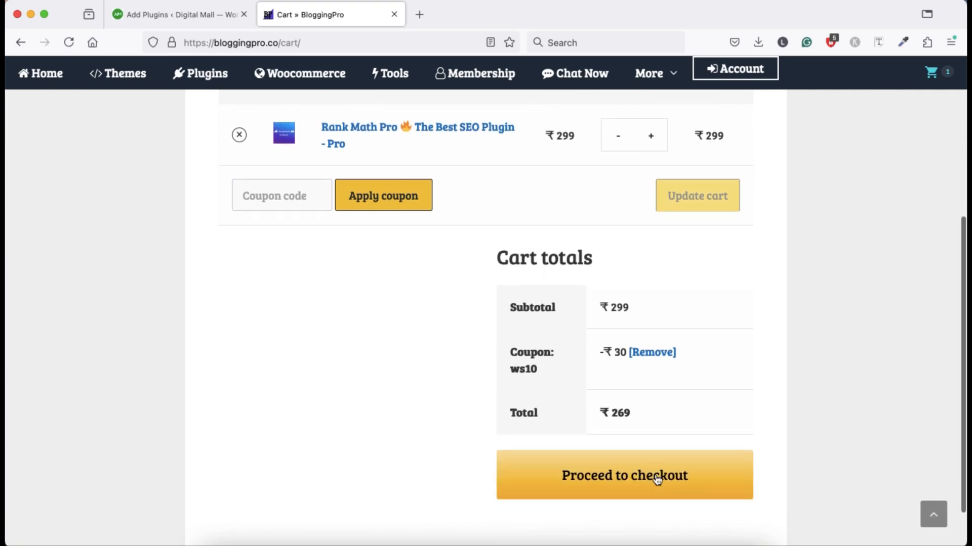
scroll(657, 479, "up", 5)
scroll(656, 479, "up", 2)
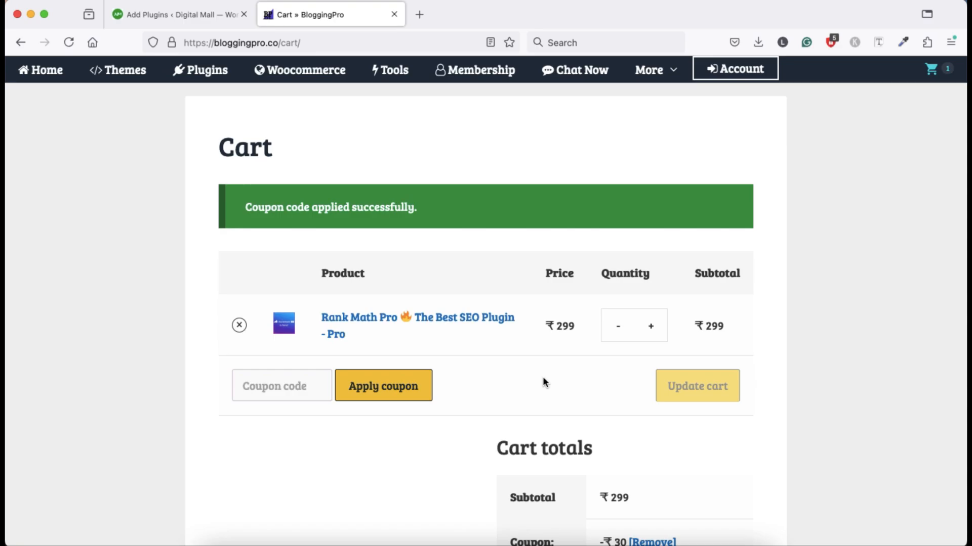
Return to the WordPress admin and check the installed plugins list for Rank Math SEO and Rank Math SEO PRO.
left_click(175, 15)
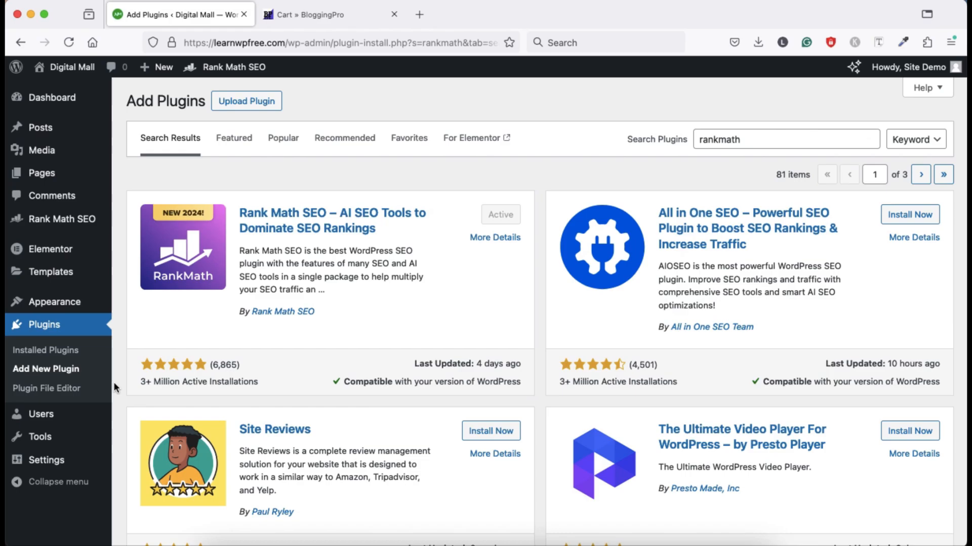
left_click(32, 352)
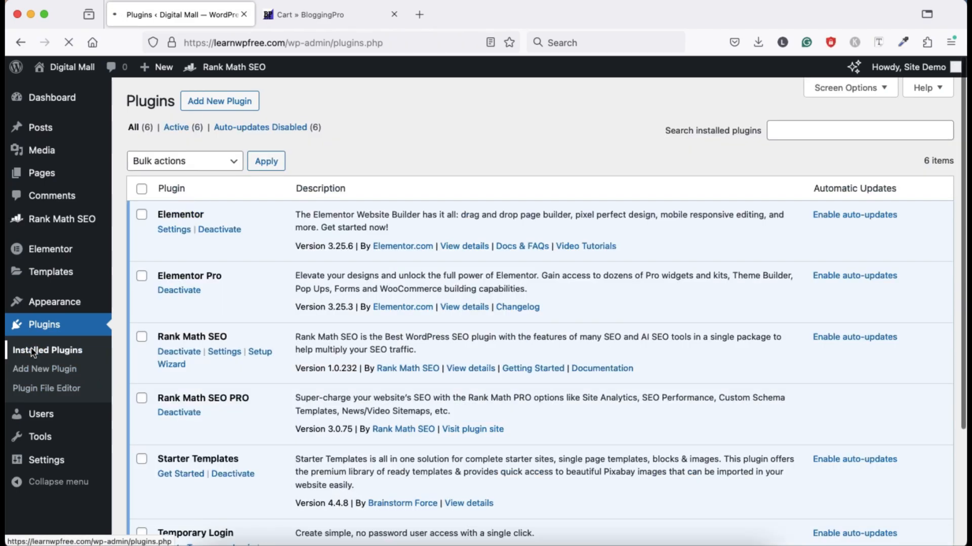
scroll(232, 410, "down", 3)
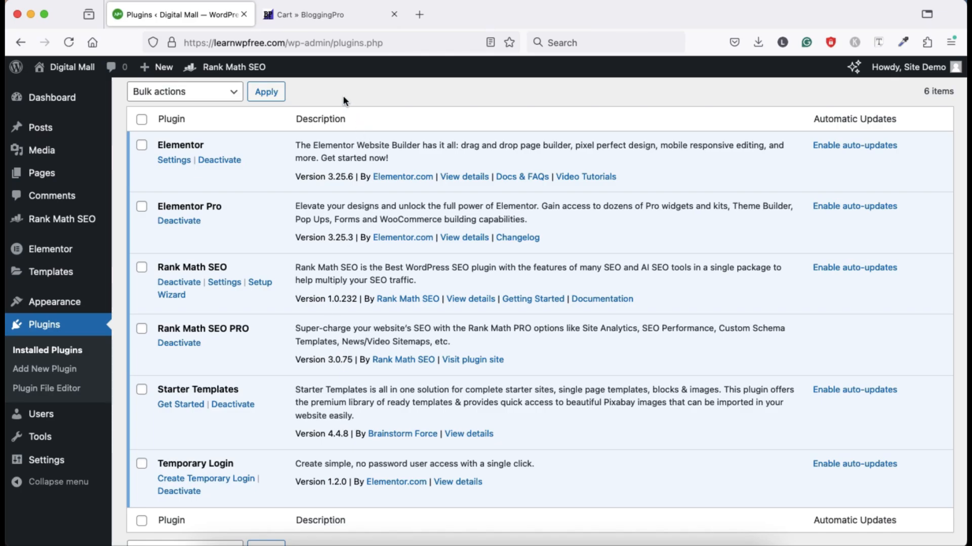
In the Rank Math SEO dashboard, disable the Content AI module and enable the Image SEO module.
mouse_move(50, 225)
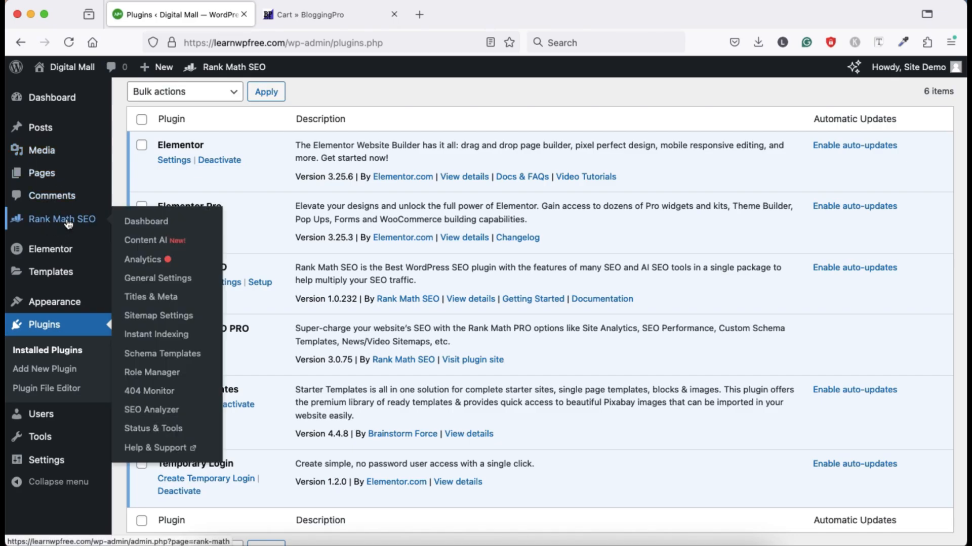
left_click(141, 223)
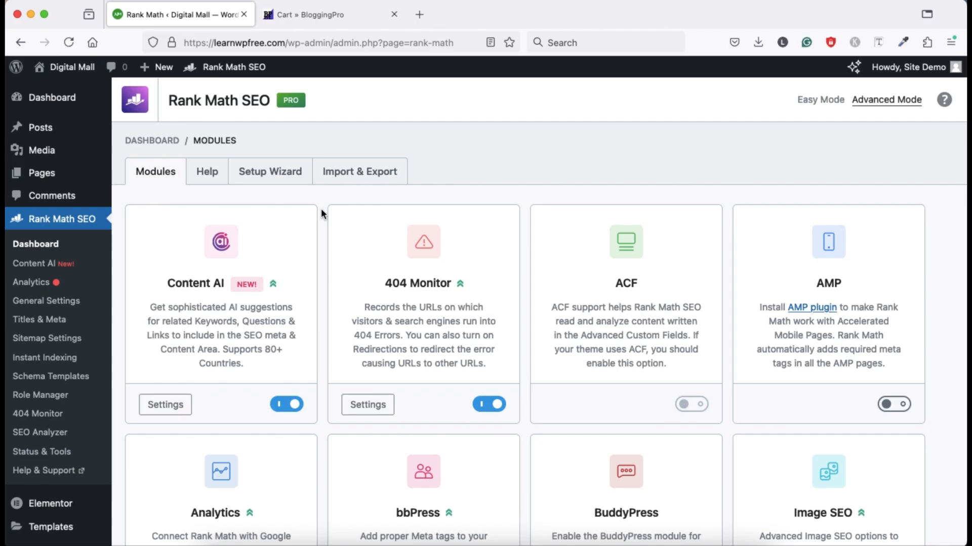
left_click(283, 404)
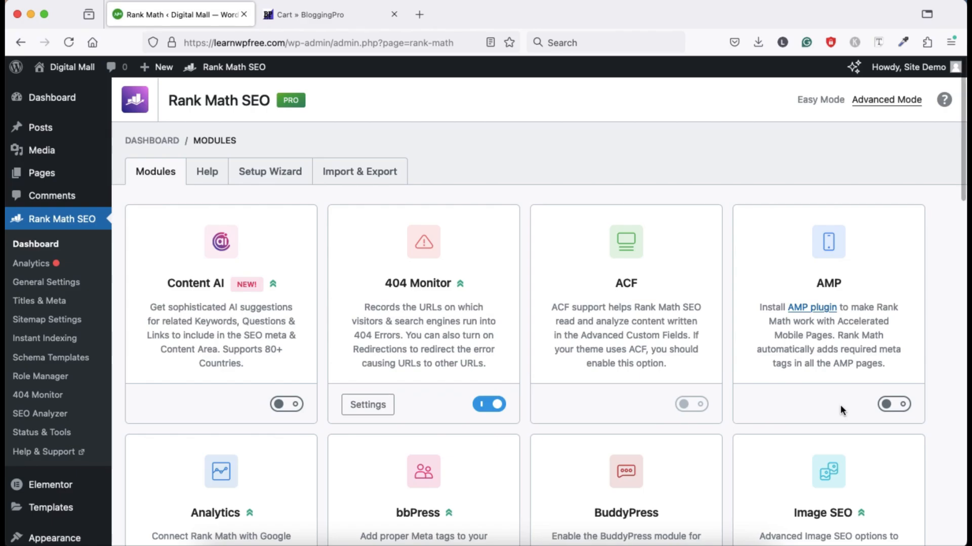
scroll(840, 405, "down", 4)
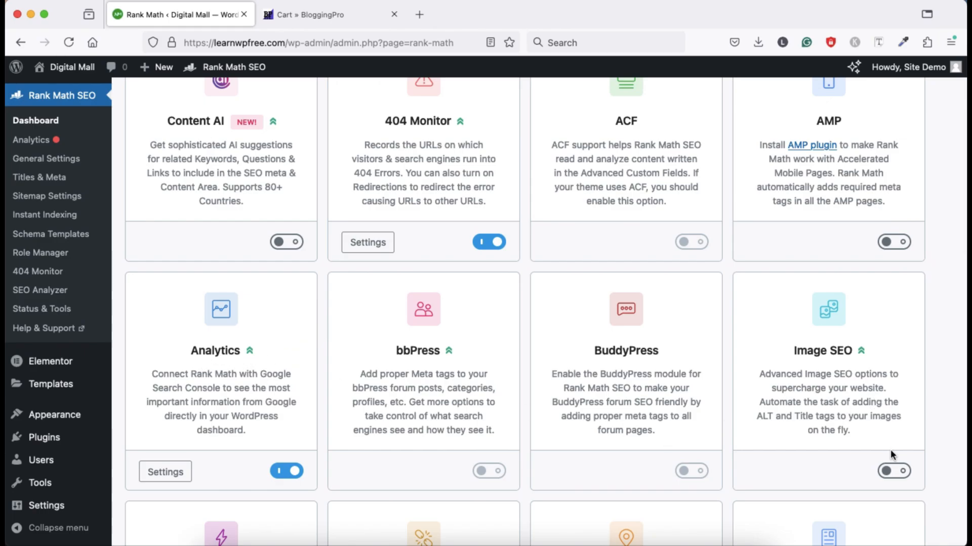
left_click(894, 472)
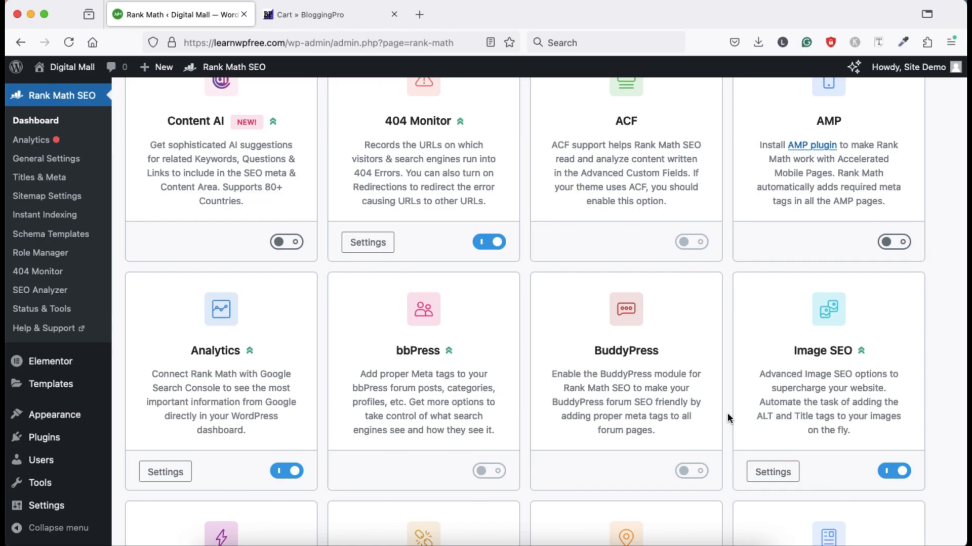
Review the remaining Rank Math modules down to WooCommerce and open Rank Math's Sitemap Settings.
scroll(727, 414, "down", 5)
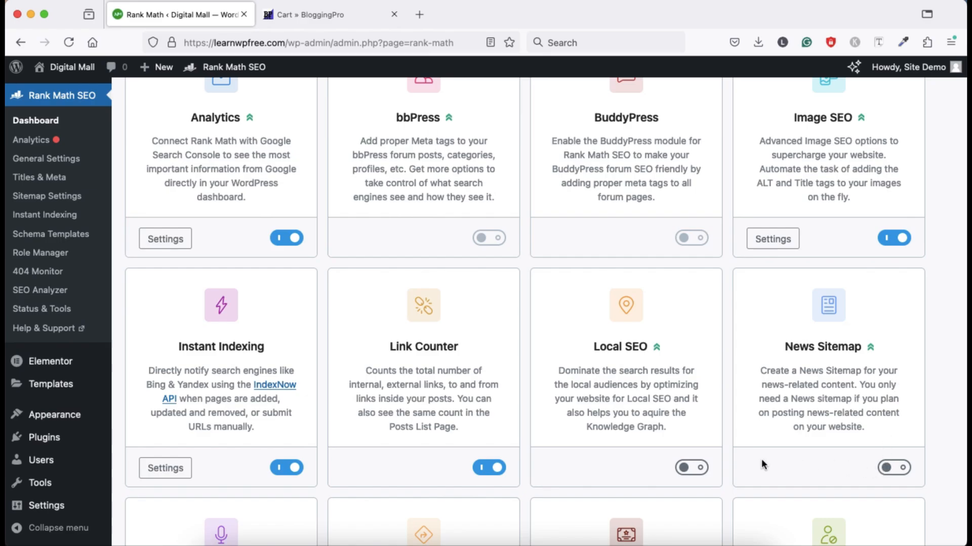
scroll(721, 468, "down", 3)
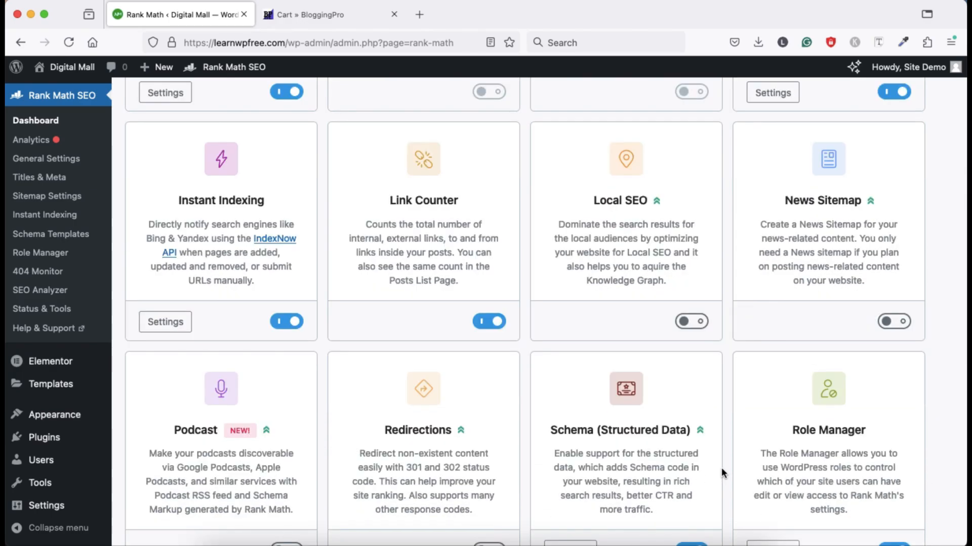
scroll(722, 472, "down", 4)
scroll(722, 470, "down", 5)
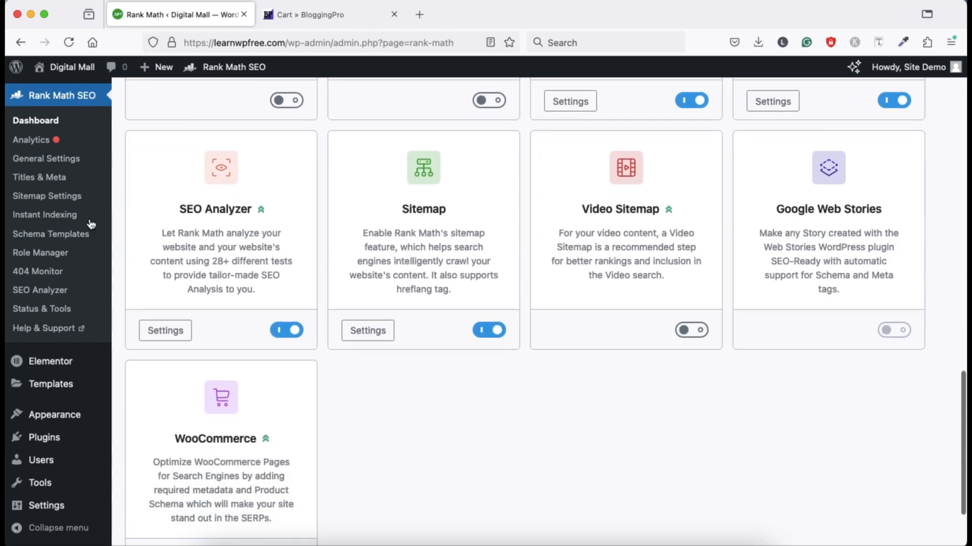
left_click(40, 197)
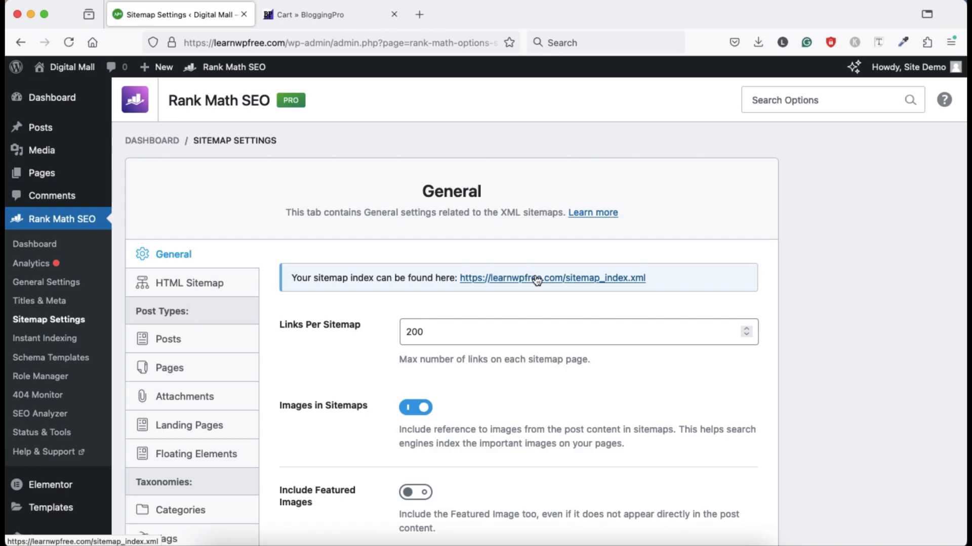
Open the post "Best fashion news of November 2022" for editing and place the cursor in its title.
mouse_move(39, 131)
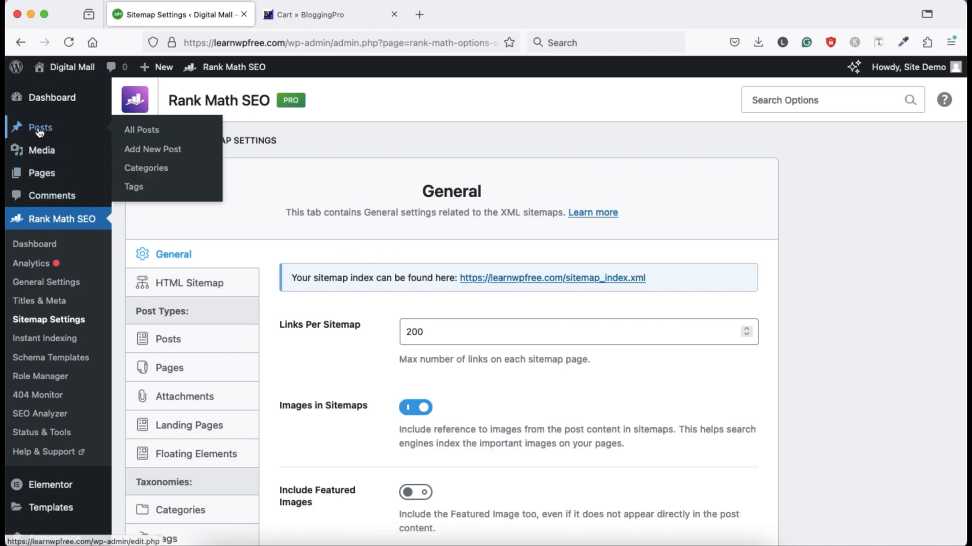
left_click(144, 130)
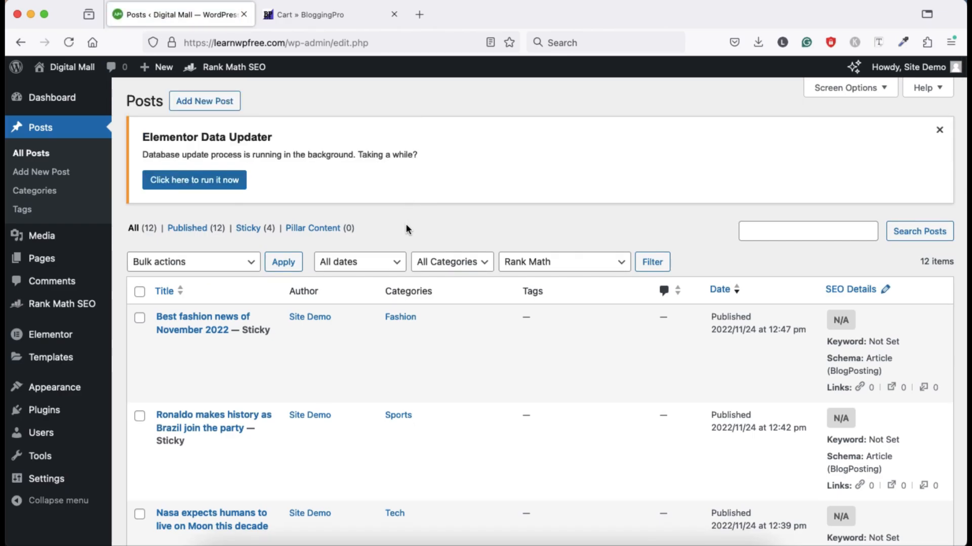
left_click(190, 320)
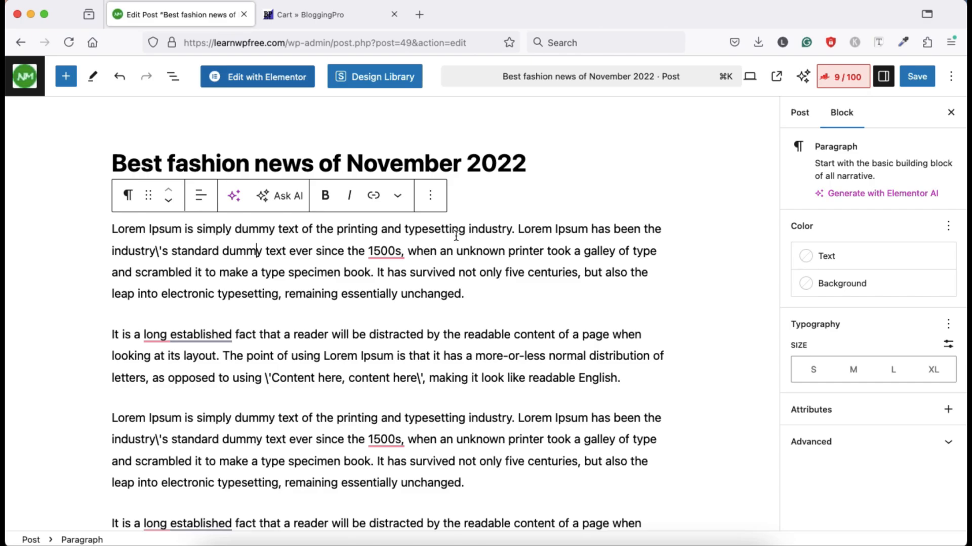
left_click(238, 154)
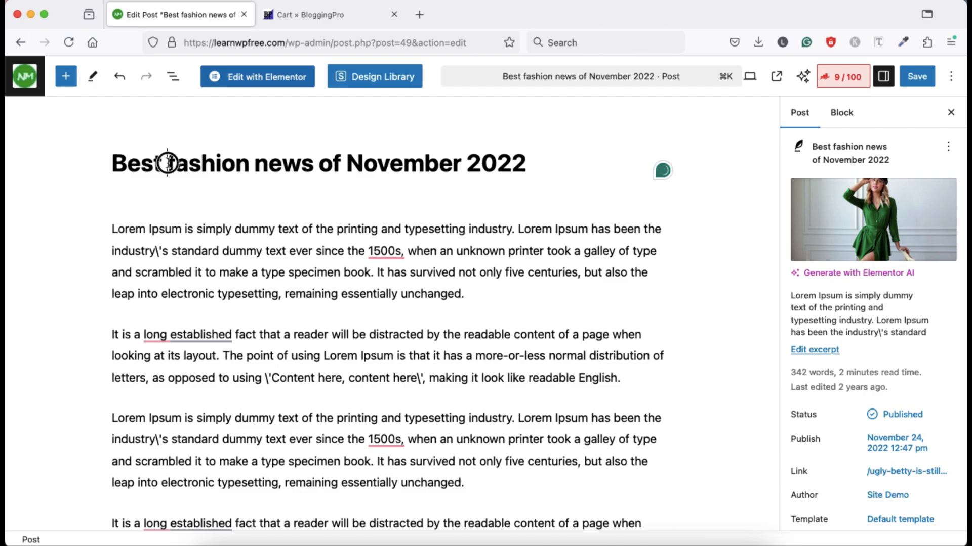
Copy "fashion news" from the post title and set it as the Rank Math focus keyword.
left_click_drag(167, 163, 309, 158)
key("super+c")
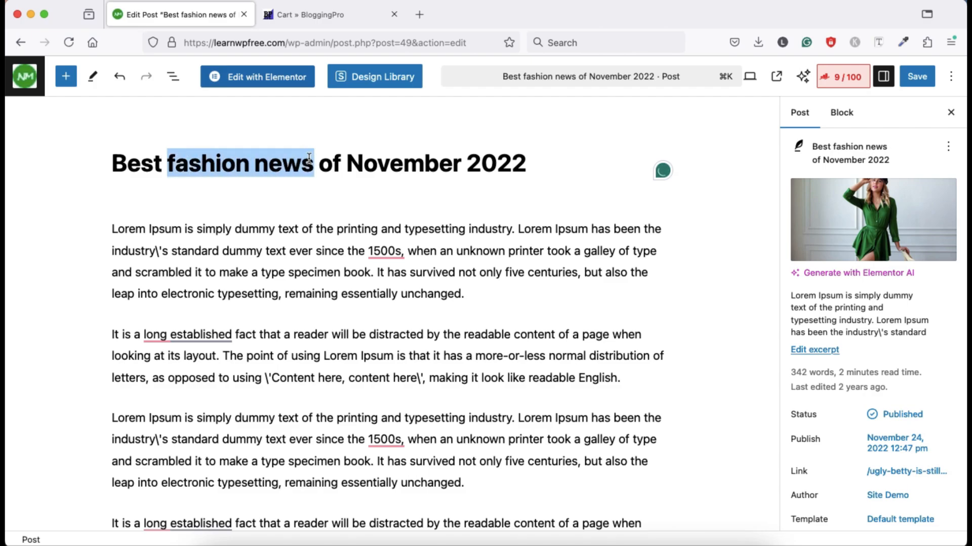
left_click(841, 80)
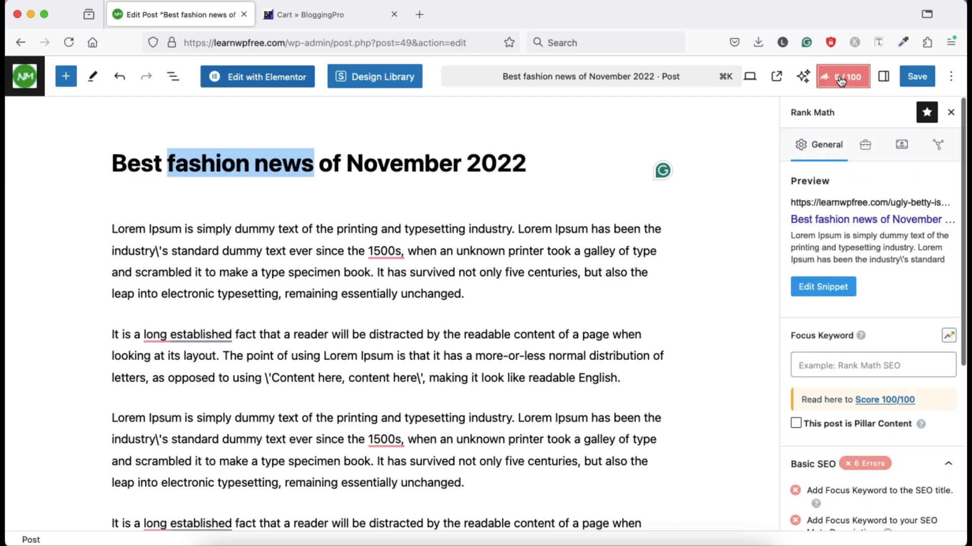
left_click(815, 367)
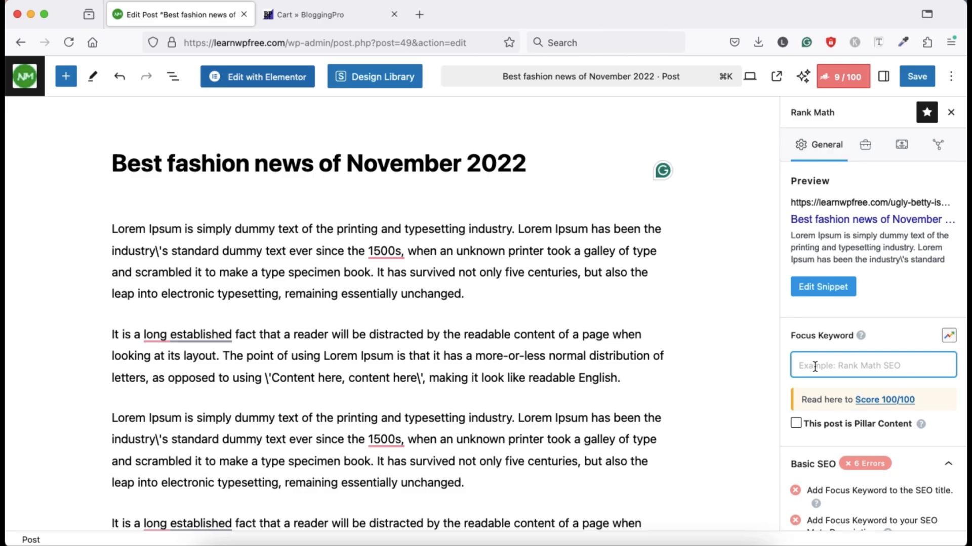
key("super+v")
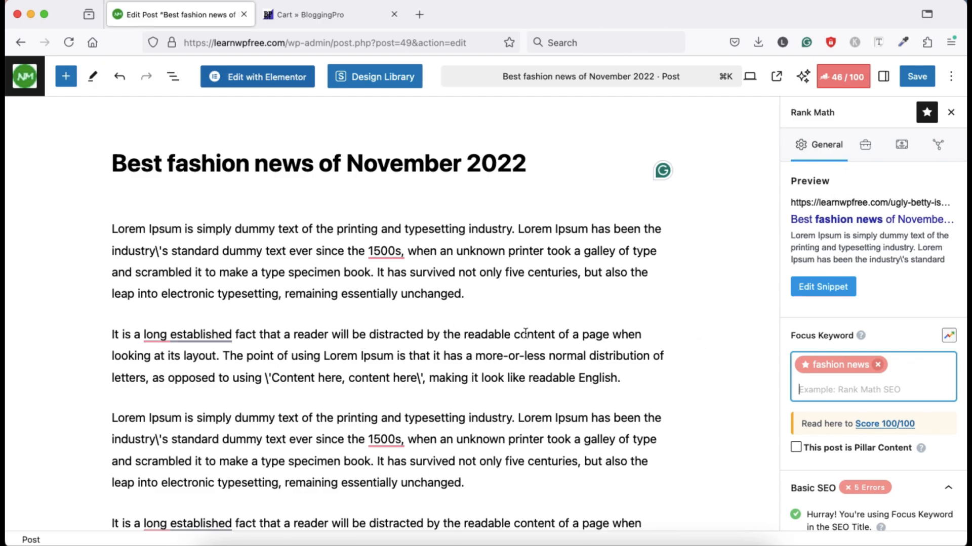
Insert the keyword "fashion news" after "Lorem Ipsum is" in the first paragraph and save the post.
scroll(737, 367, "down", 1)
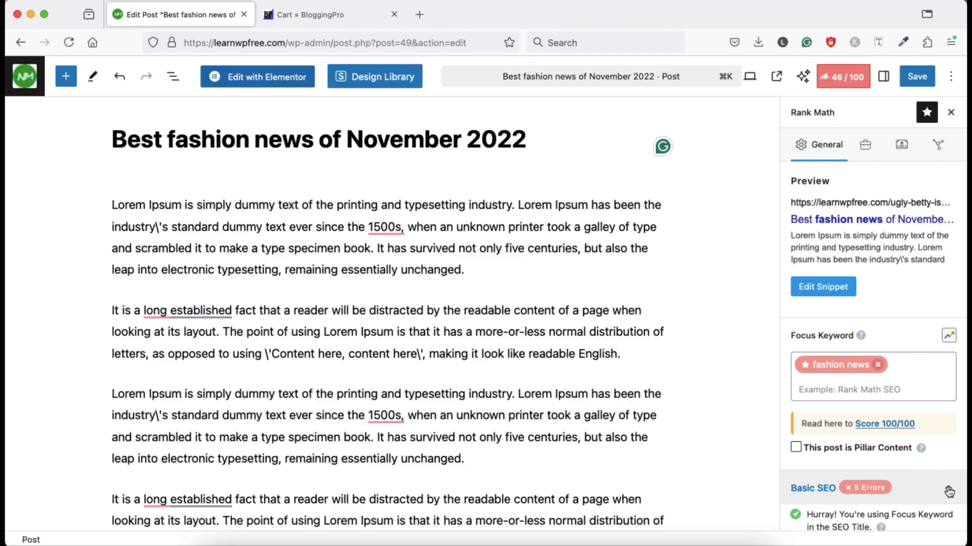
scroll(948, 491, "down", 5)
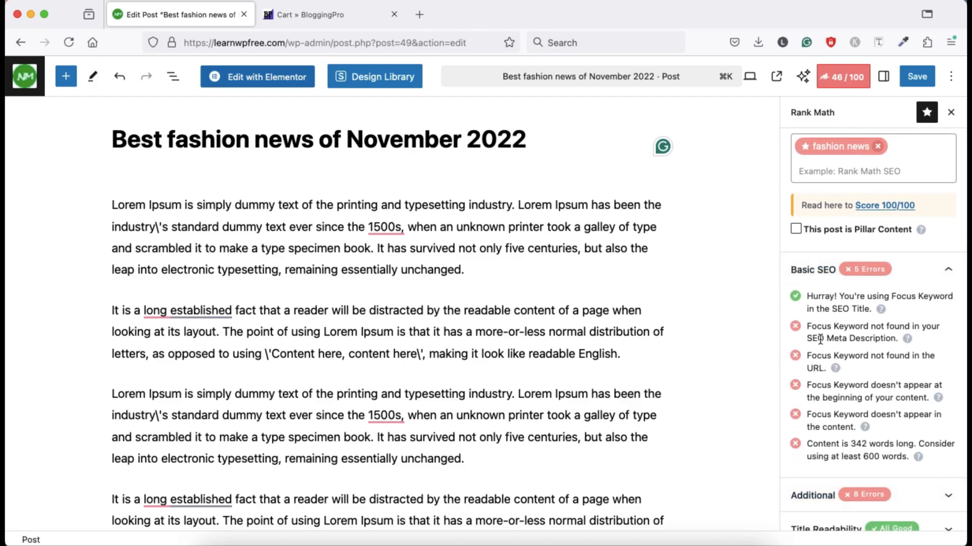
mouse_move(458, 286)
left_click(200, 205)
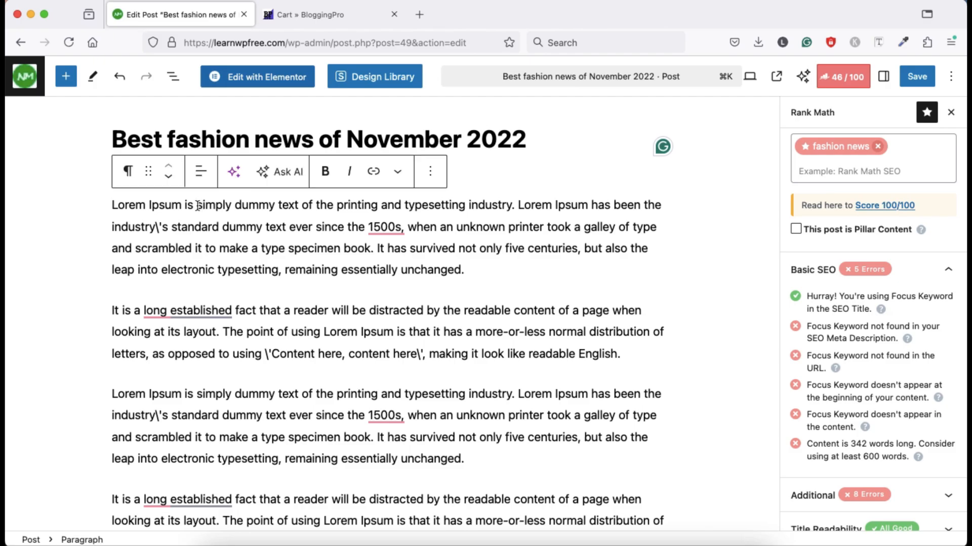
key("super+v")
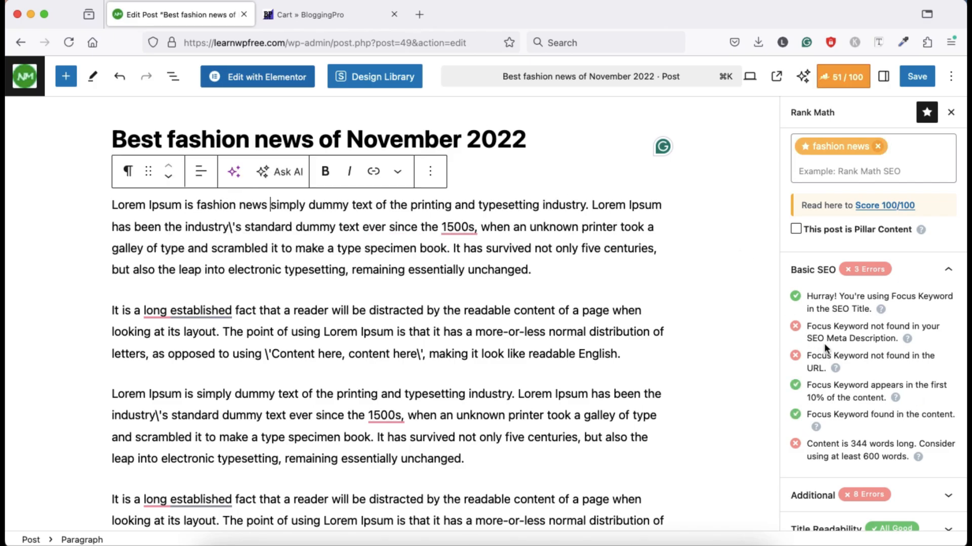
scroll(821, 350, "up", 2)
left_click(768, 261)
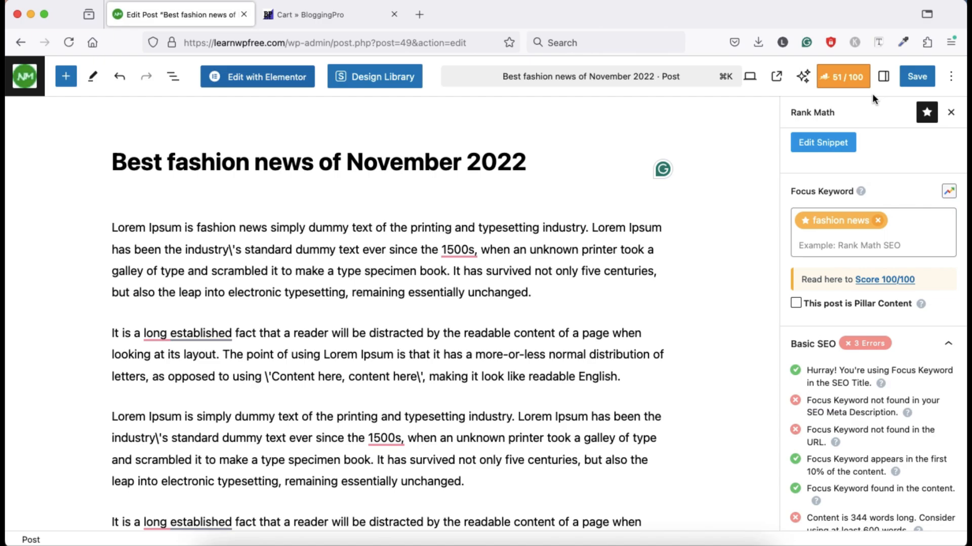
left_click(914, 79)
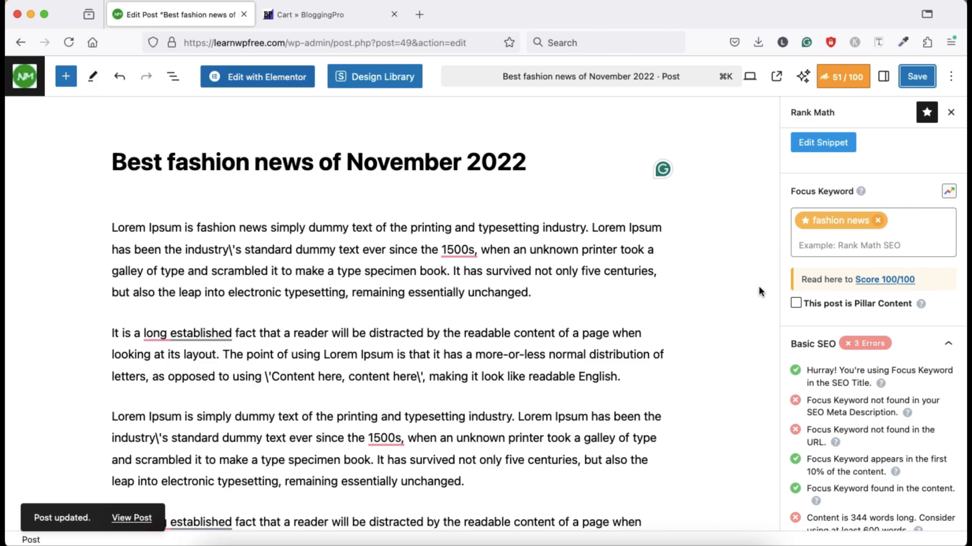
Replace the post's URL slug with the "fashion news" keyword copied from the title.
scroll(759, 291, "up", 1)
left_click(883, 76)
scroll(837, 411, "down", 2)
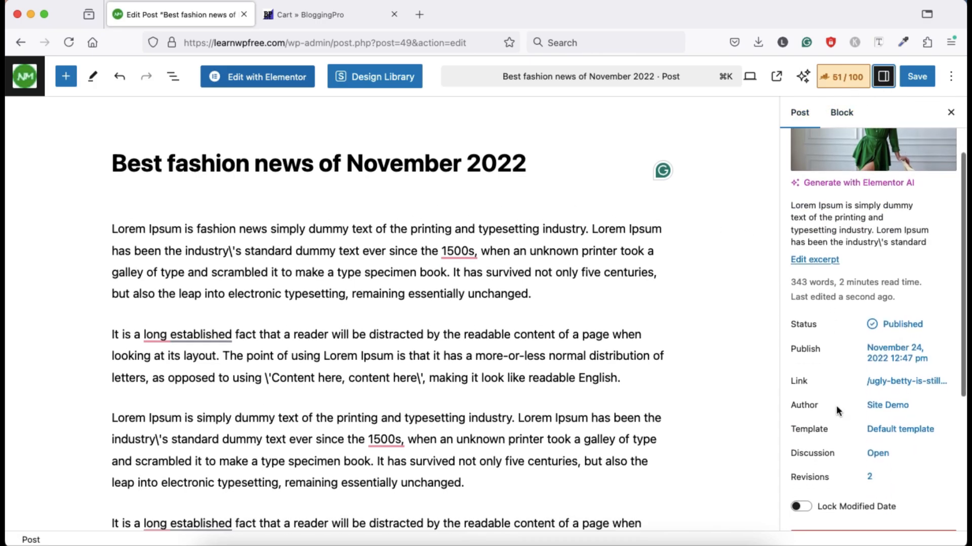
left_click(903, 383)
triple_click(241, 168)
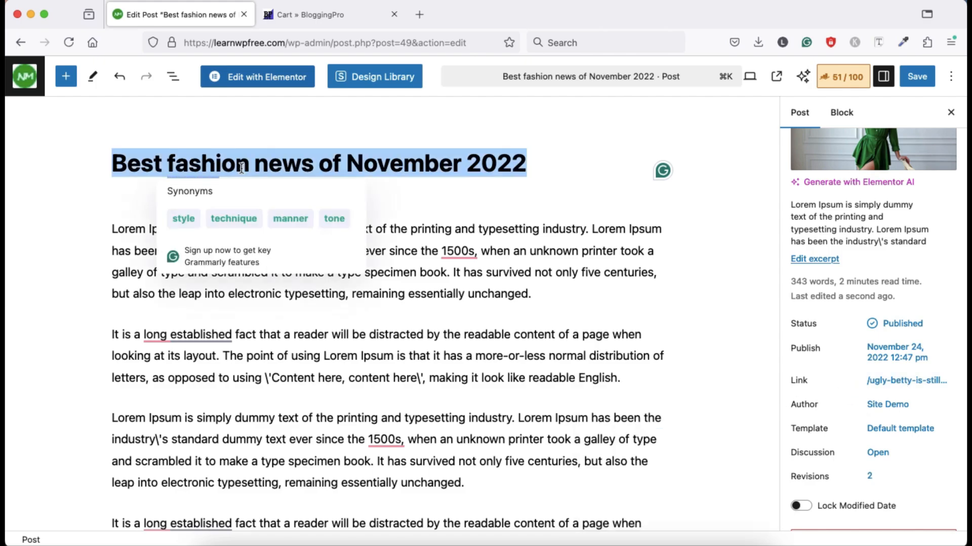
left_click(242, 168)
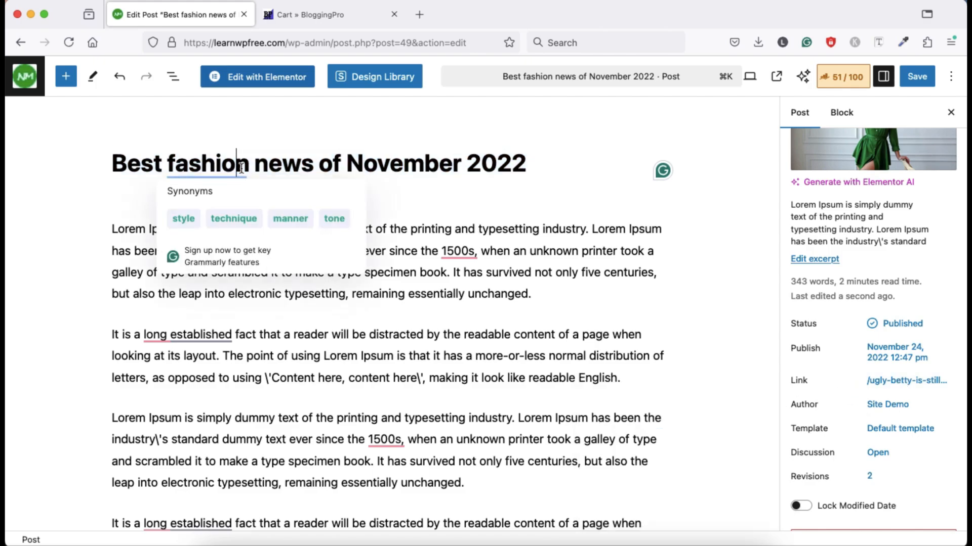
left_click(169, 165)
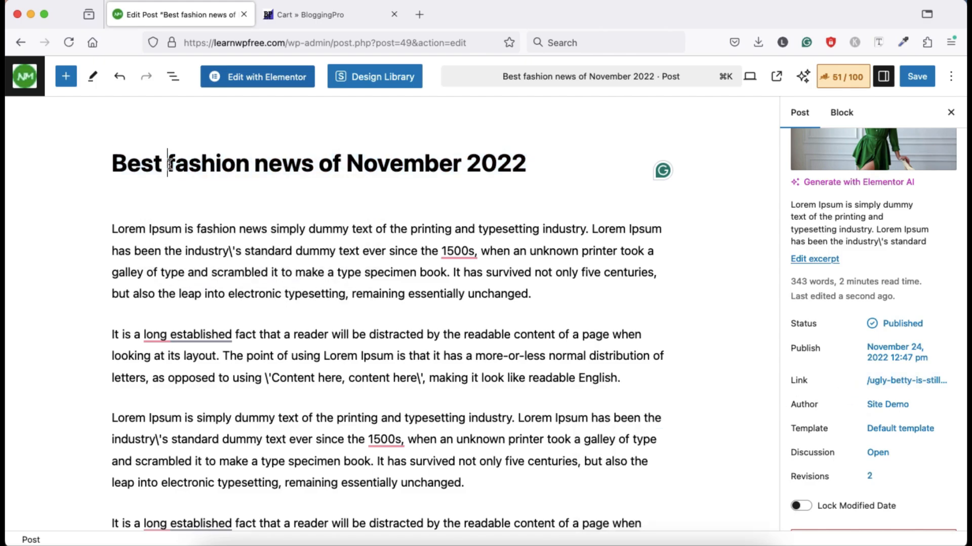
left_click_drag(169, 165, 314, 170)
key("super+c")
left_click(879, 381)
triple_click(642, 458)
key("super+v")
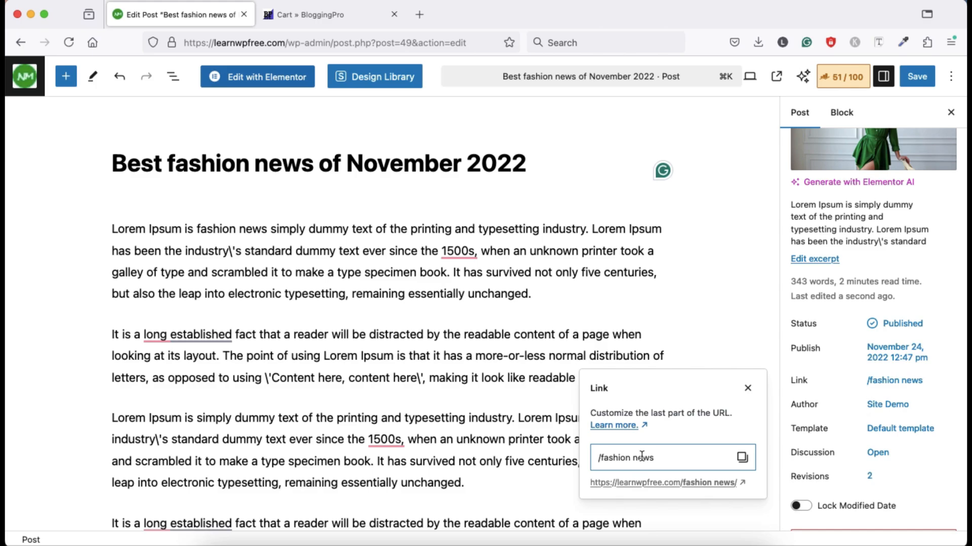
left_click(757, 329)
Review the Rank Math Basic SEO checks and append "fashion news" to the end of the post's last paragraph.
left_click(838, 81)
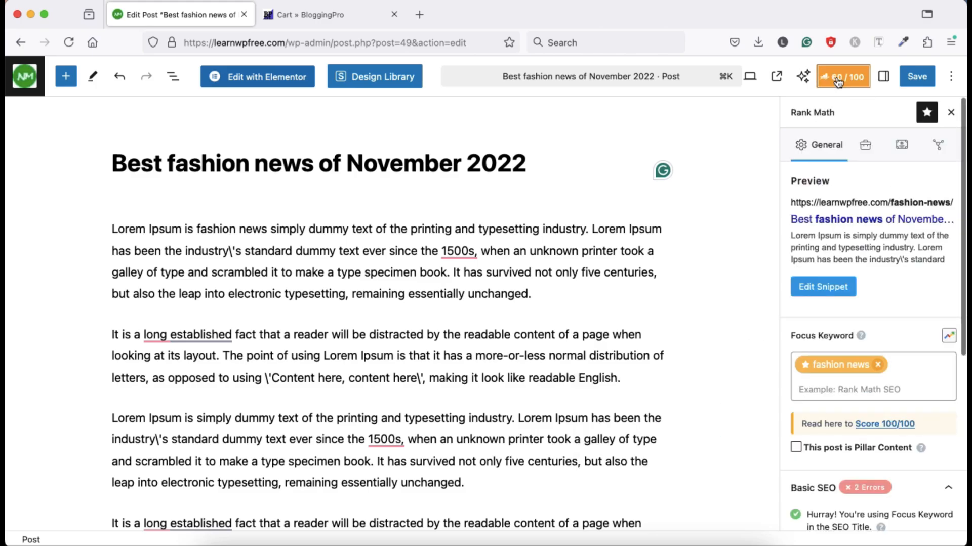
scroll(854, 407, "down", 3)
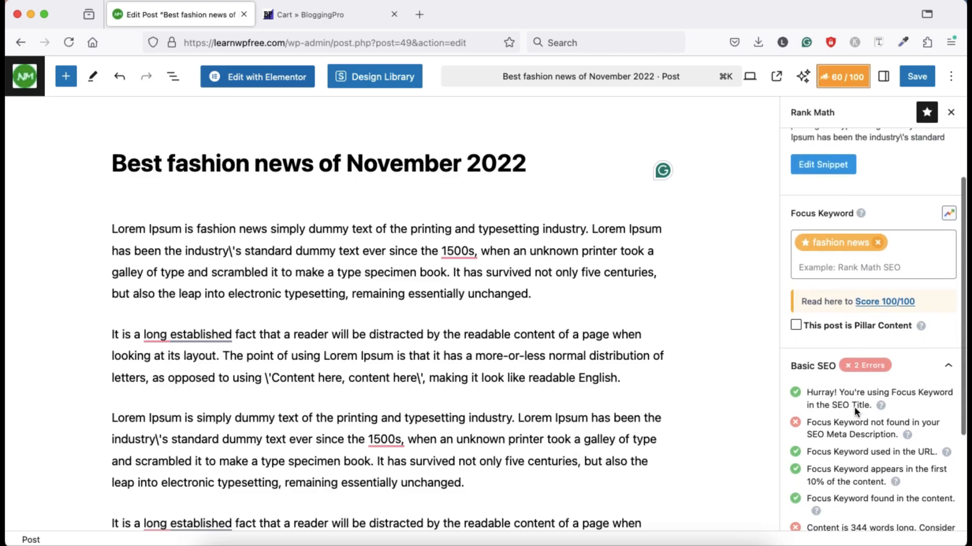
scroll(854, 408, "down", 2)
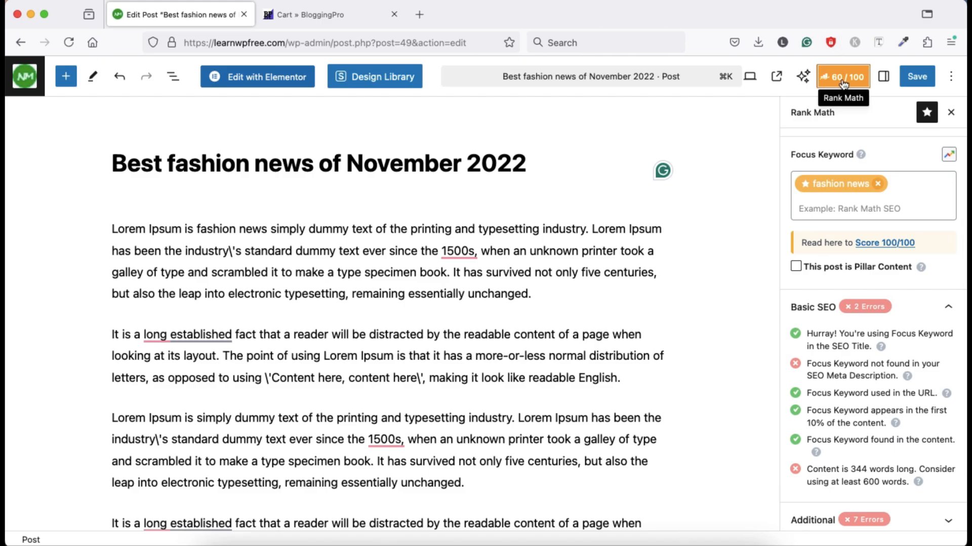
scroll(833, 417, "down", 2)
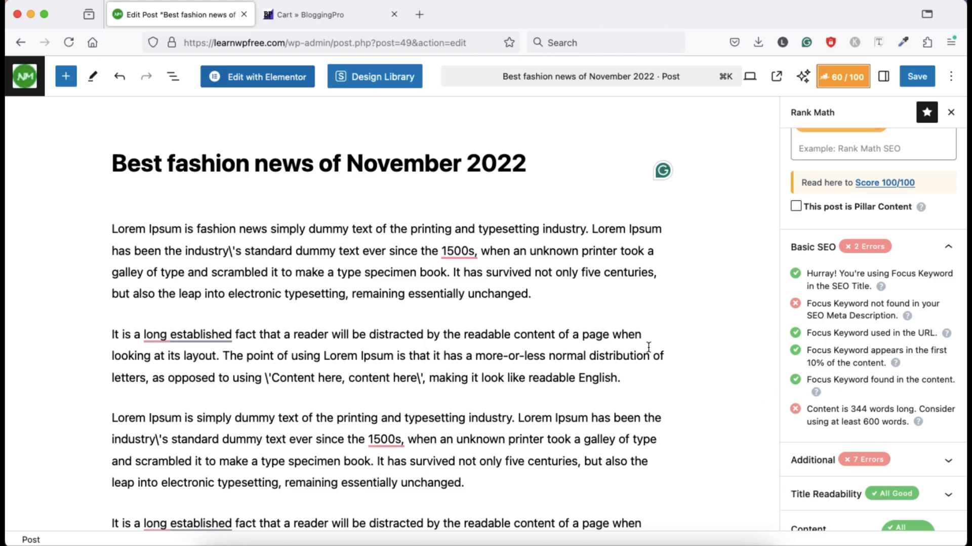
scroll(648, 347, "down", 5)
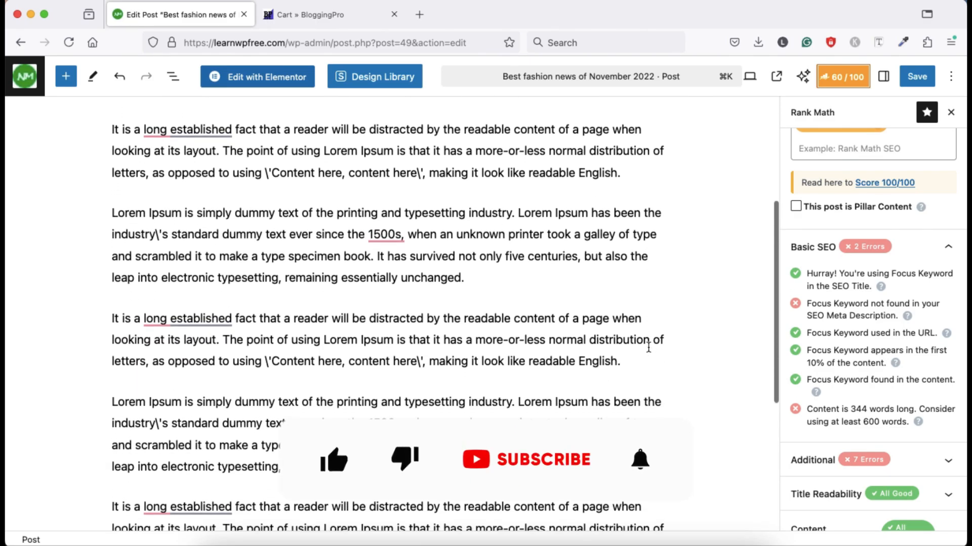
scroll(648, 347, "down", 1)
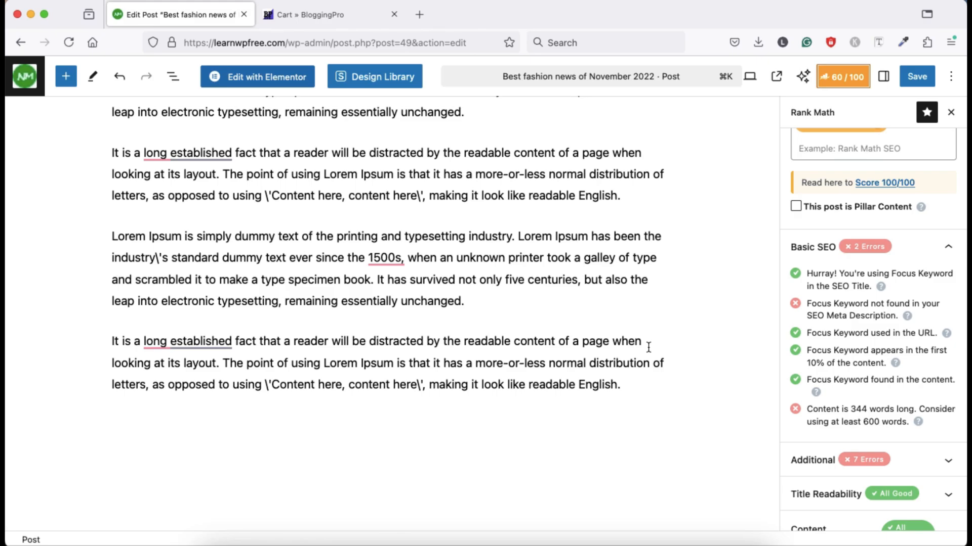
left_click(627, 386)
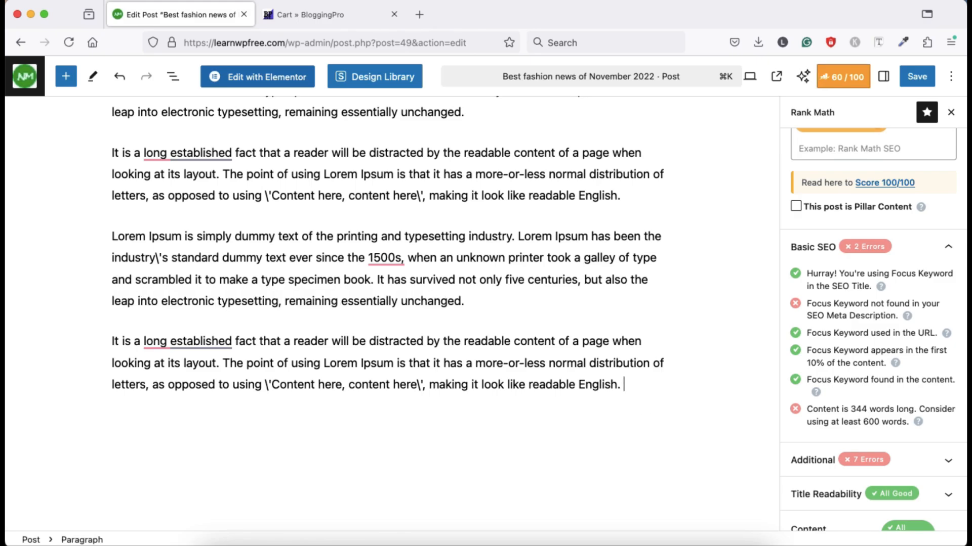
key("super+v")
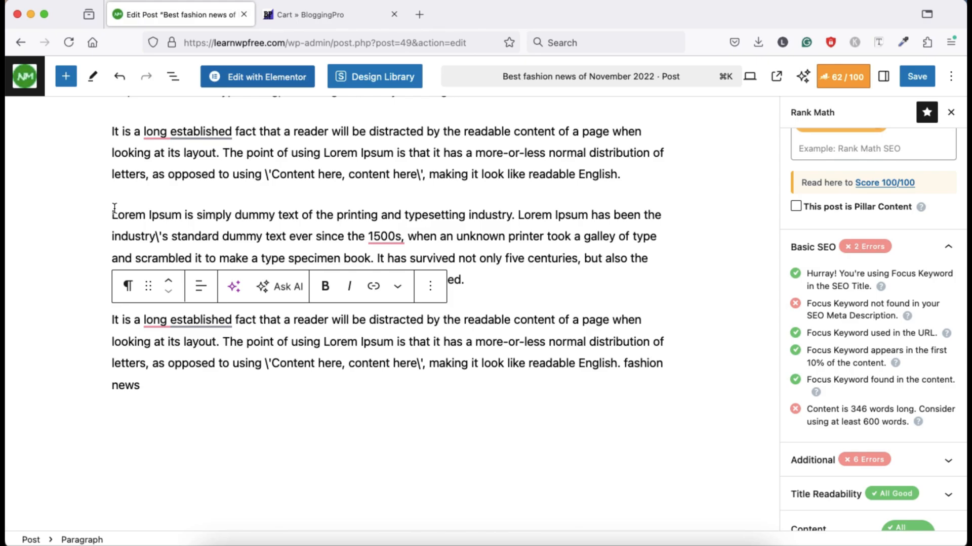
Copy the post's last two paragraphs and paste them three times at the end to lengthen the content.
left_click_drag(112, 212, 226, 383)
key("super+c")
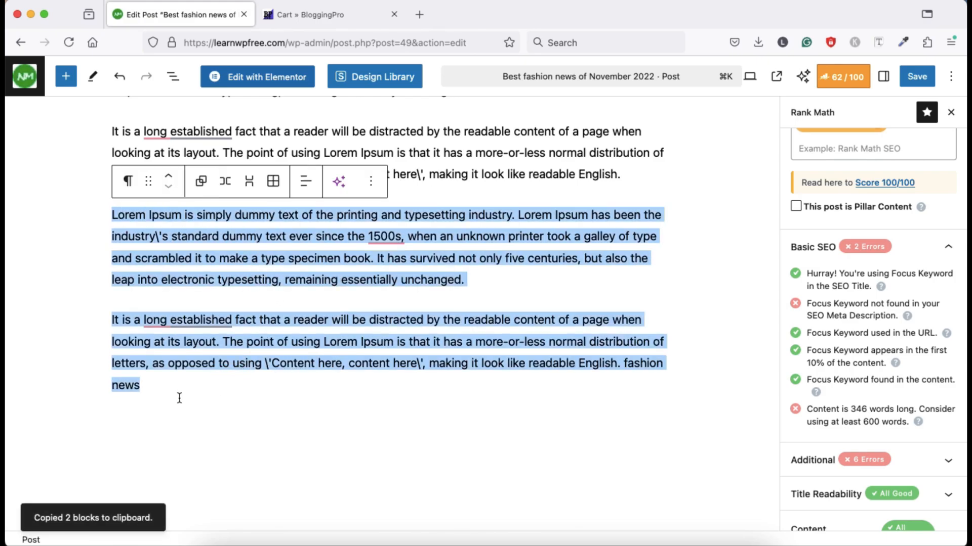
left_click(152, 387)
key("super+v")
key("super+v")
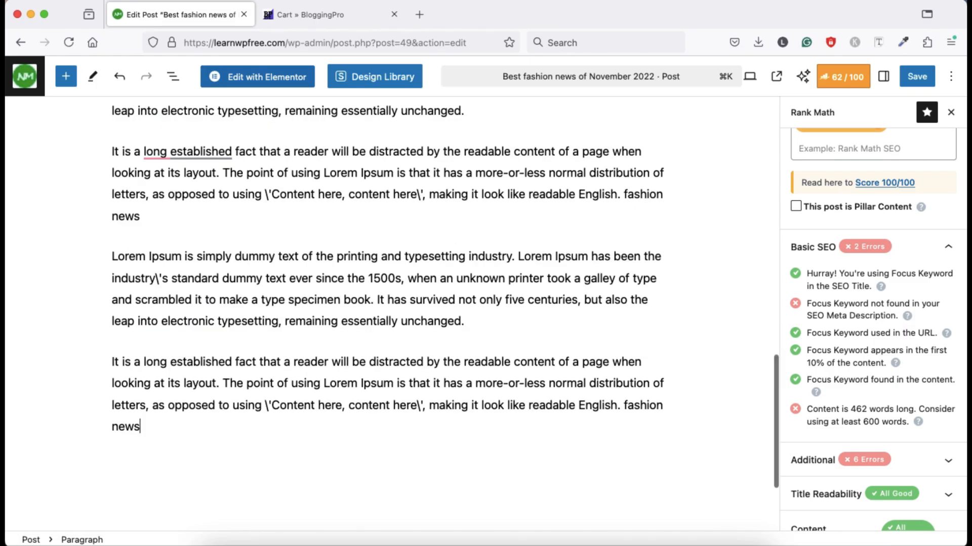
key("super+v")
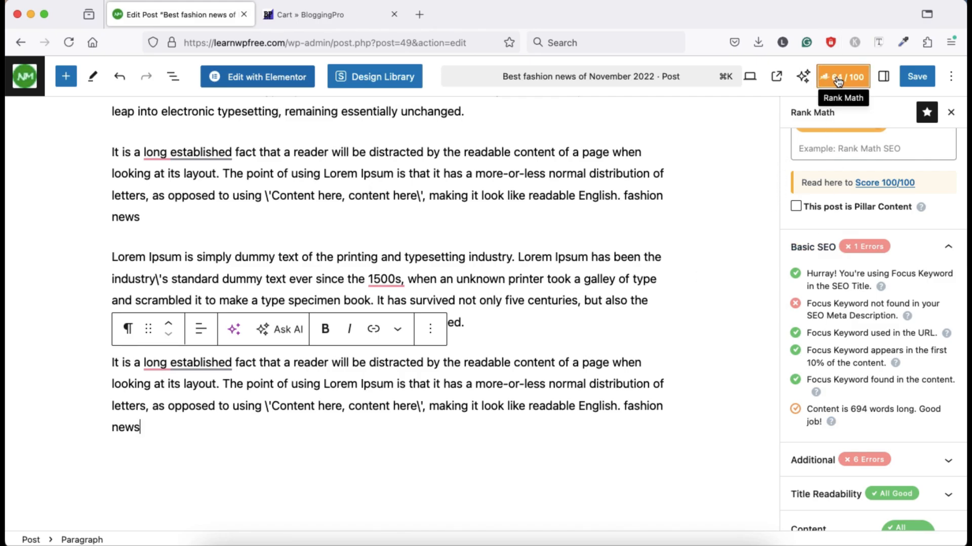
Expand Rank Math's Additional checks and add an H2 heading "act that a reader fashion news" below the first paragraph.
scroll(850, 384, "down", 2)
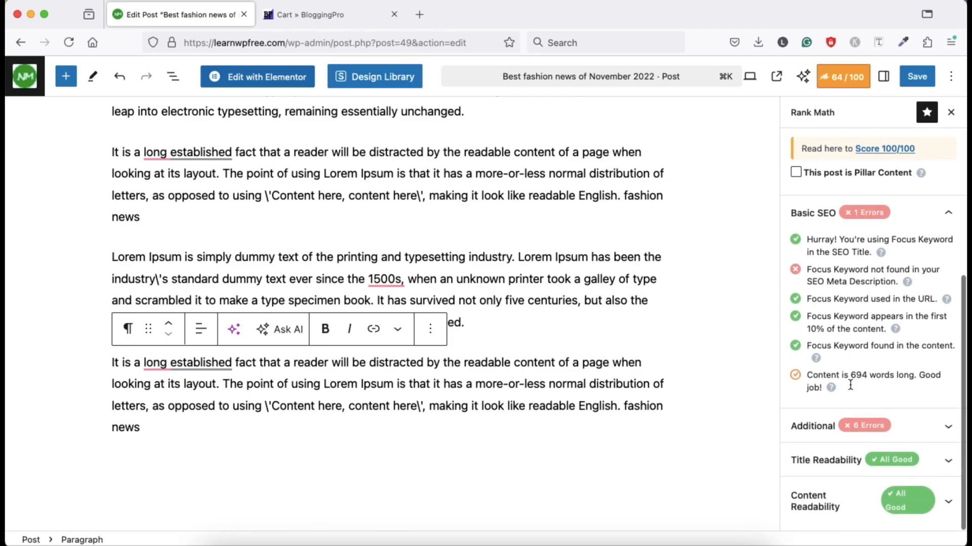
left_click(949, 435)
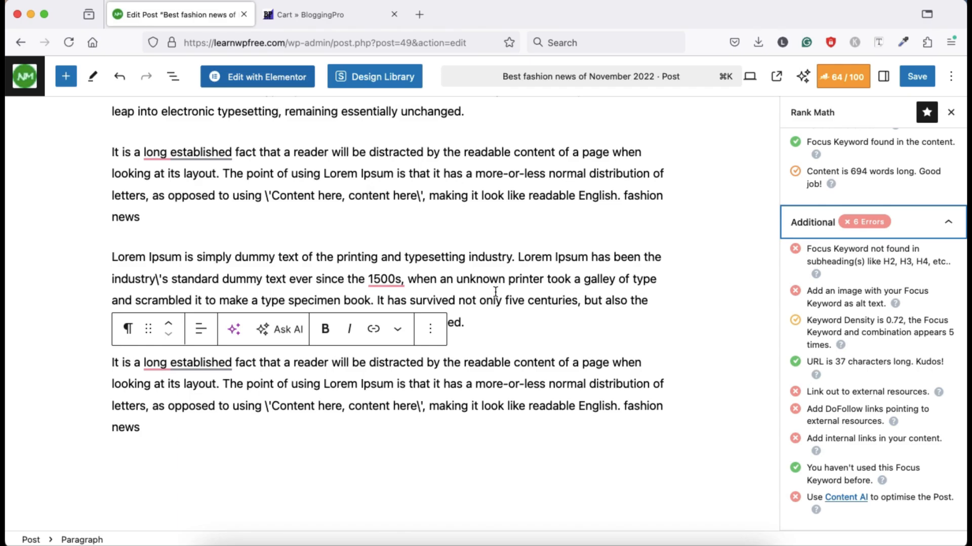
scroll(495, 292, "down", 10)
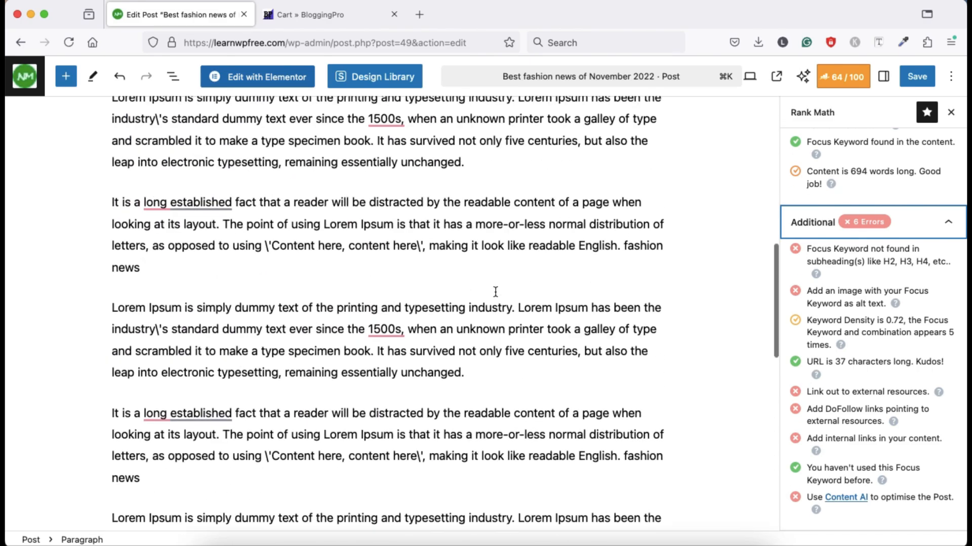
scroll(495, 292, "up", 1)
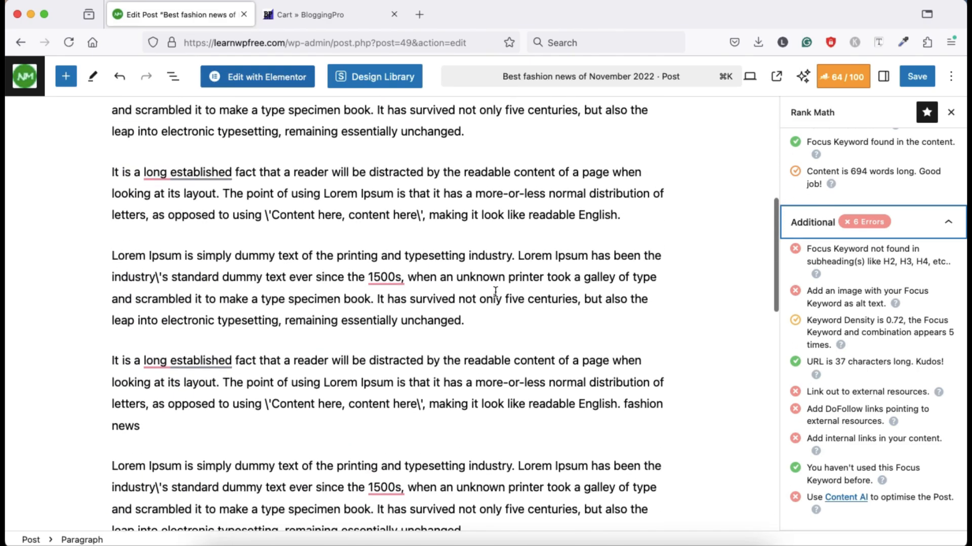
scroll(495, 292, "up", 3)
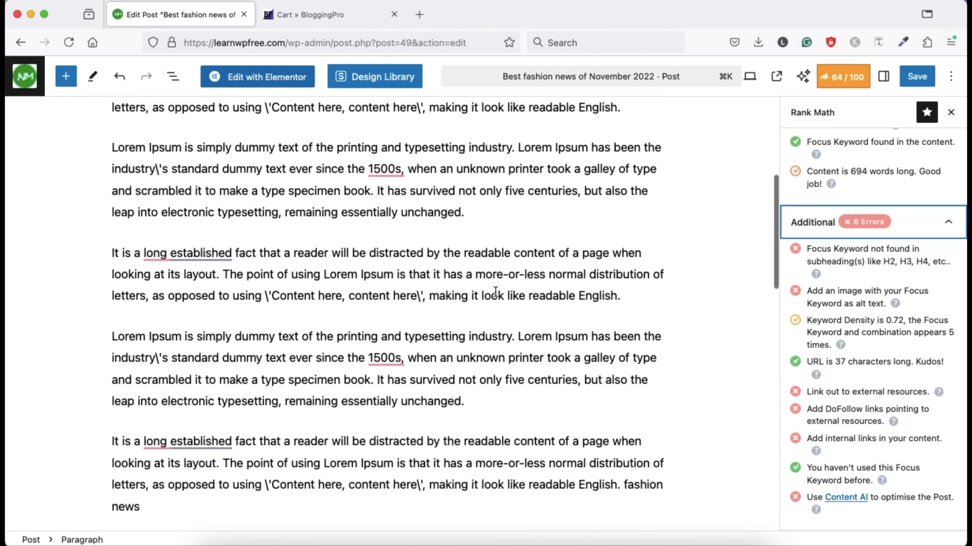
left_click(236, 251)
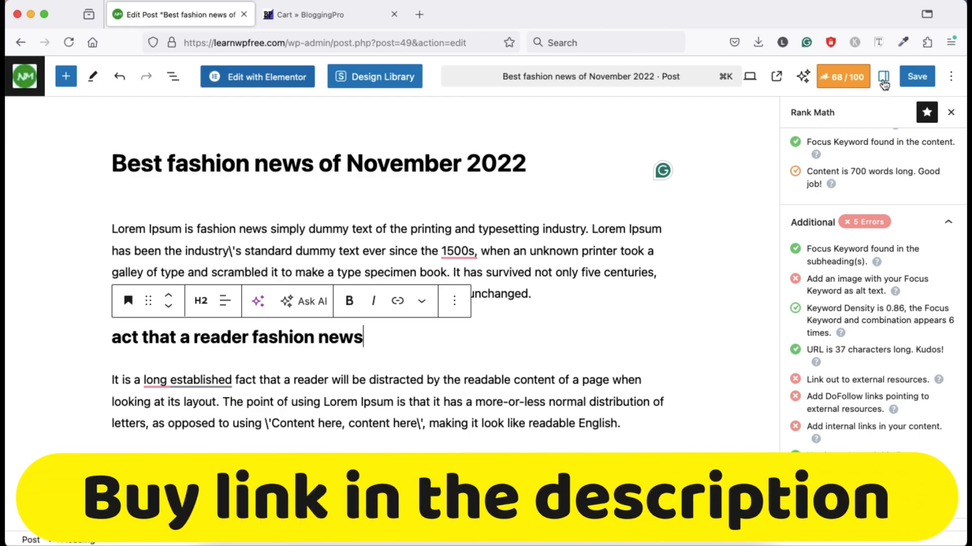
Set the featured image's alt text and title to "fashion news" in its attachment details and reapply it as featured image.
left_click(883, 77)
left_click(799, 112)
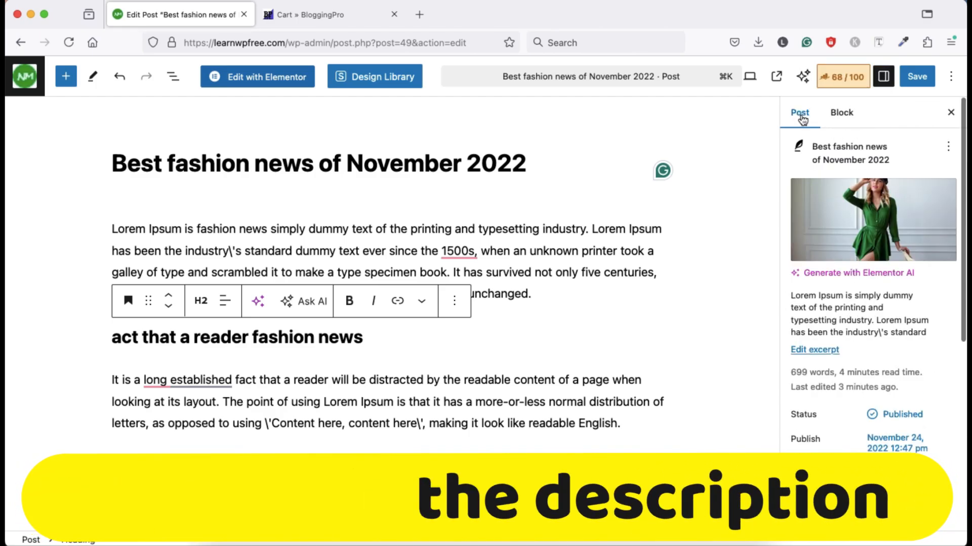
left_click(854, 222)
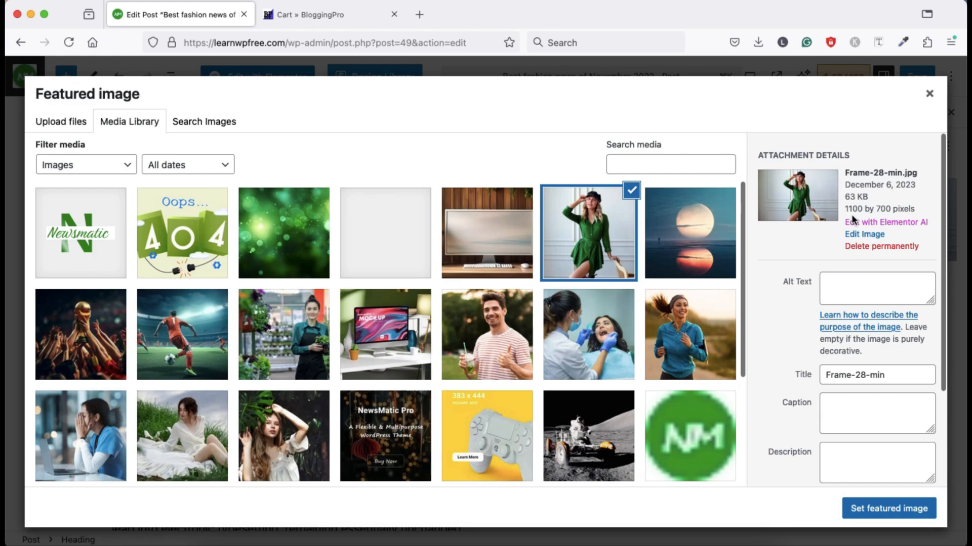
left_click(830, 289)
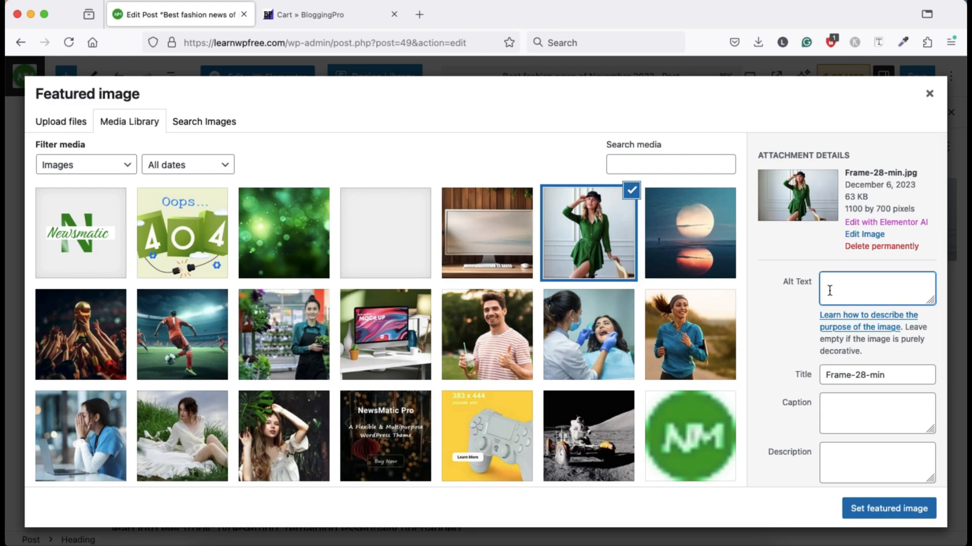
type("fashion news")
triple_click(872, 377)
type("fashion news")
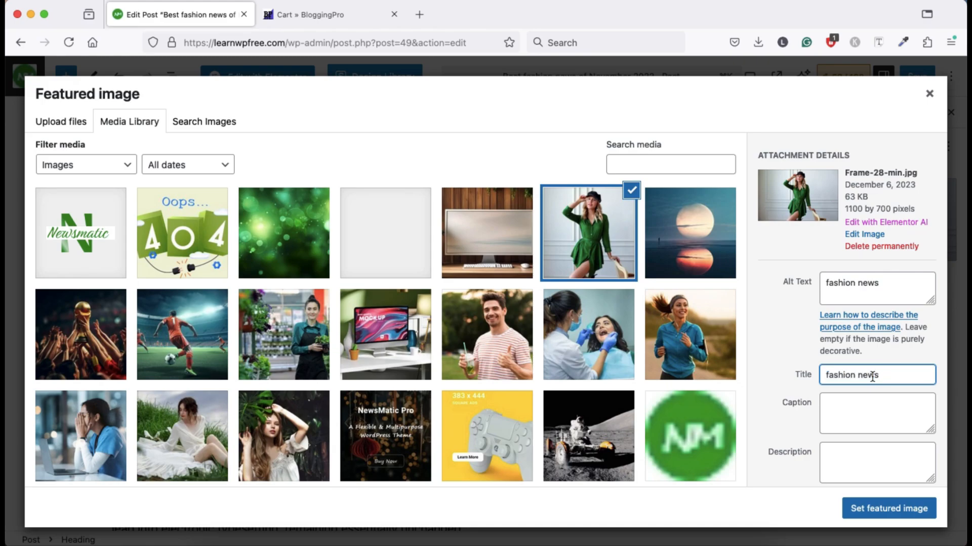
left_click(893, 508)
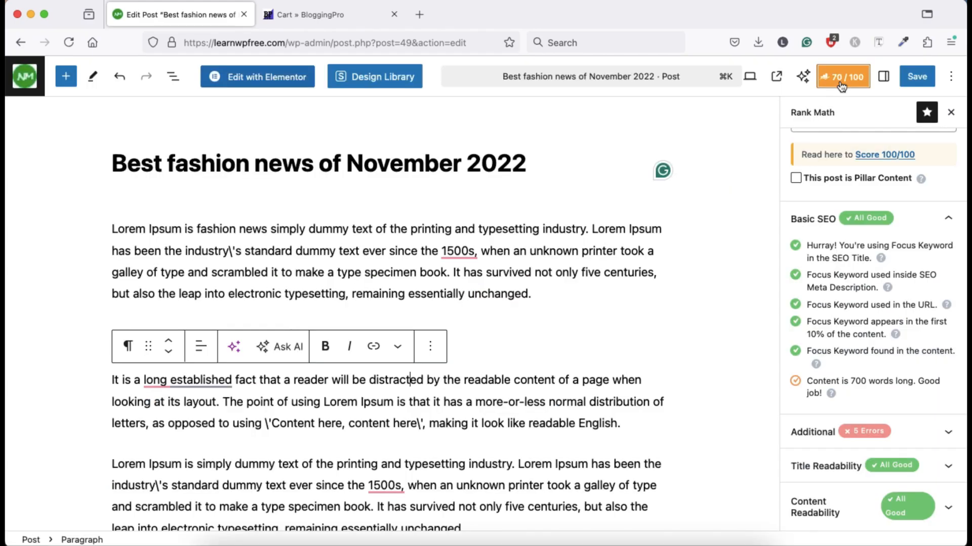
Expand Rank Math's Additional checks and link "five centuries" in the first paragraph to the copied external URL.
left_click(948, 433)
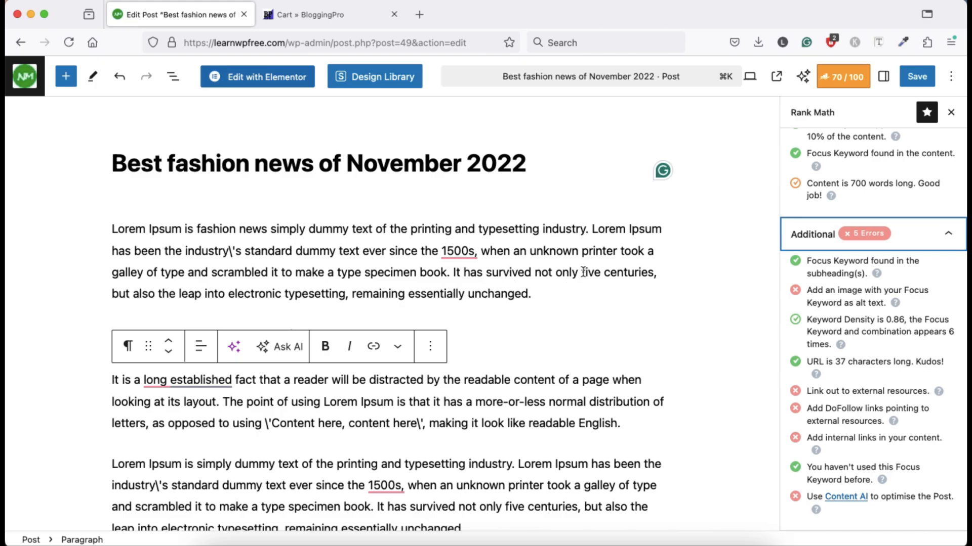
left_click_drag(581, 272, 654, 274)
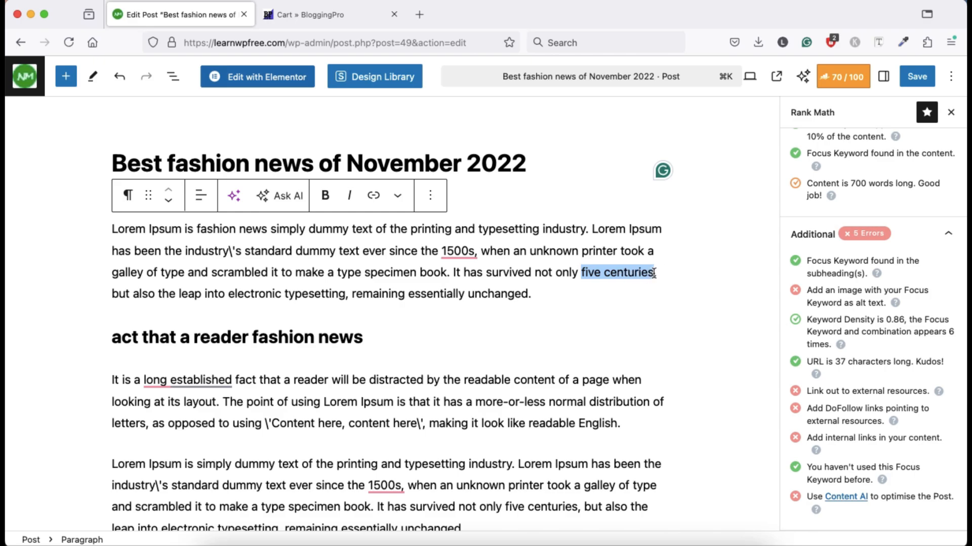
left_click(373, 194)
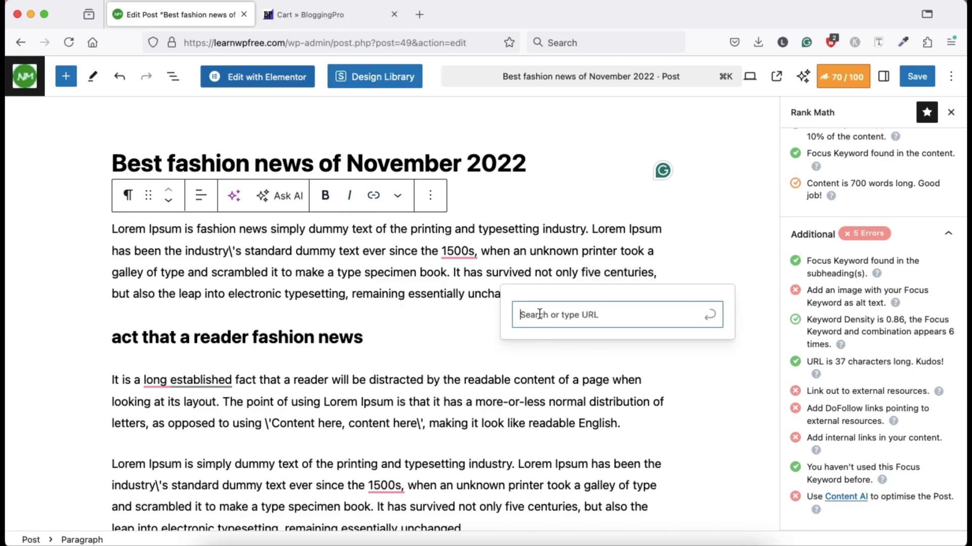
key("super+v")
key("Return")
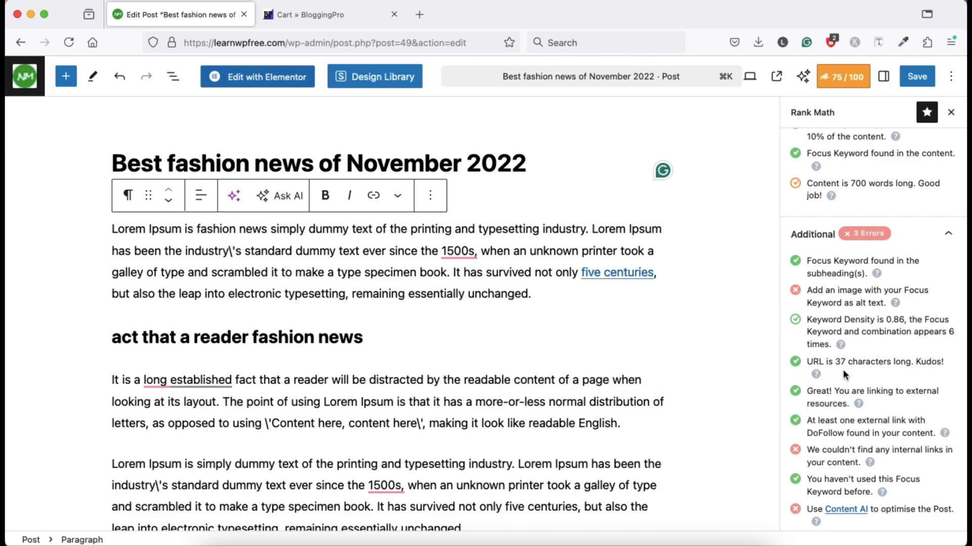
Link "Lorem Ipsum" in the paragraph below the H2 heading to the internal post "Businesses need community support", searching for "po".
left_click(559, 380)
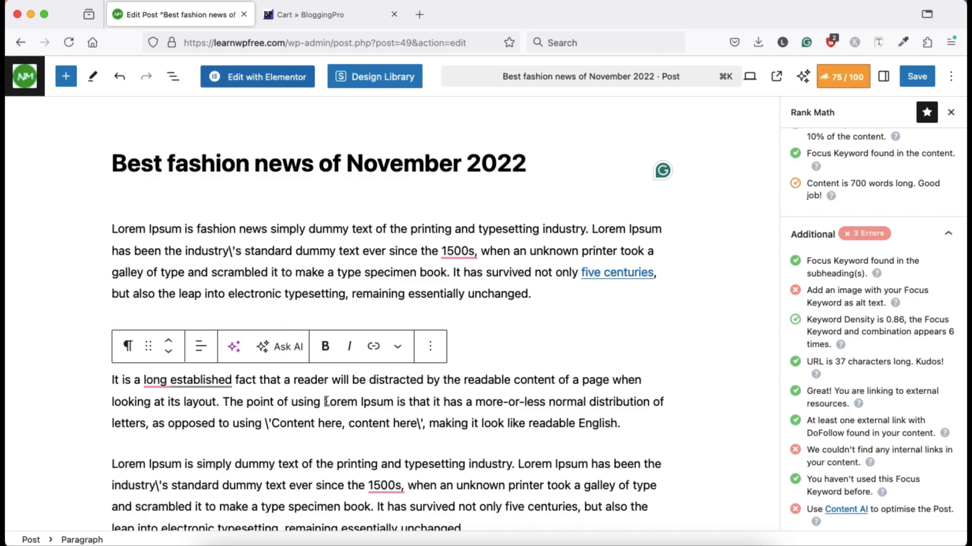
left_click_drag(324, 401, 394, 403)
left_click(373, 346)
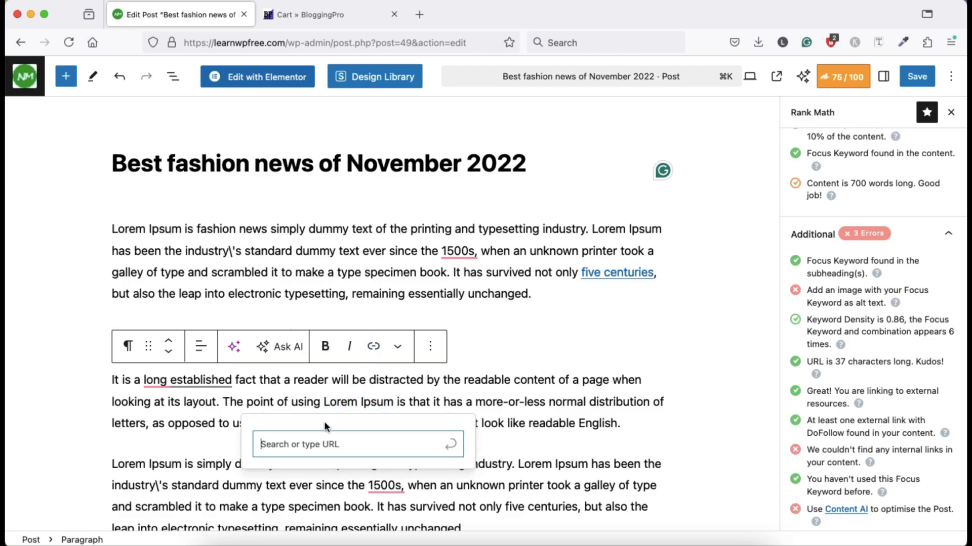
type("po")
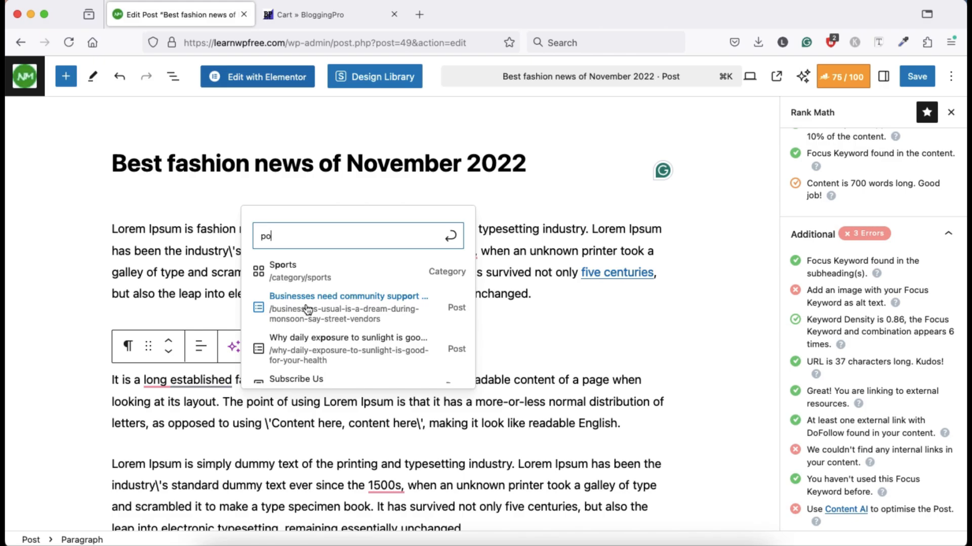
left_click(308, 309)
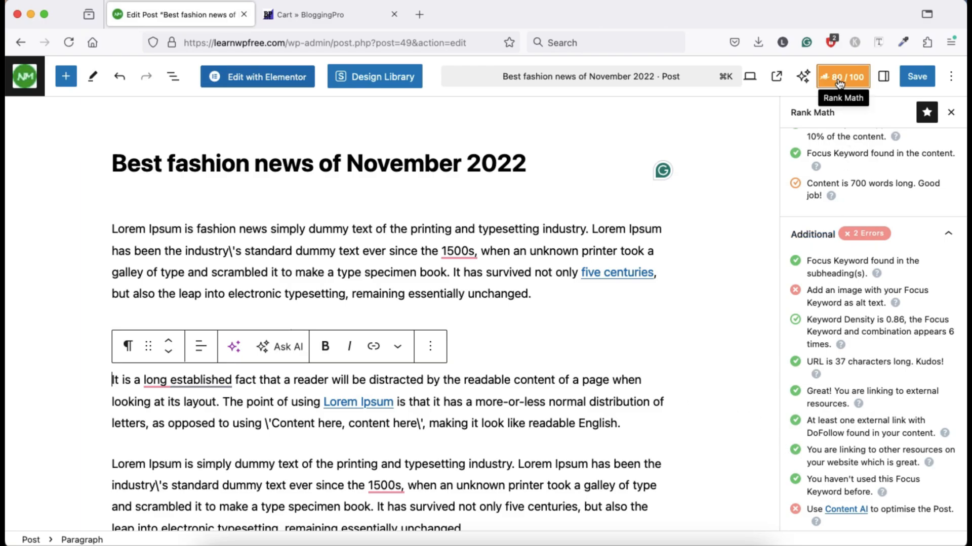
Collapse Rank Math's Basic SEO checks and review the remaining items in the Additional checks.
scroll(873, 441, "down", 3)
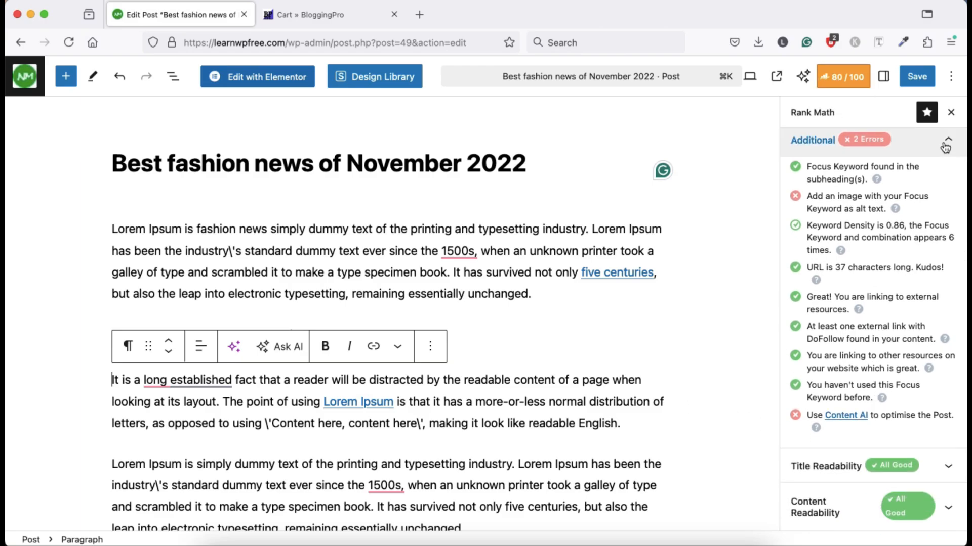
left_click(946, 148)
scroll(900, 442, "down", 2)
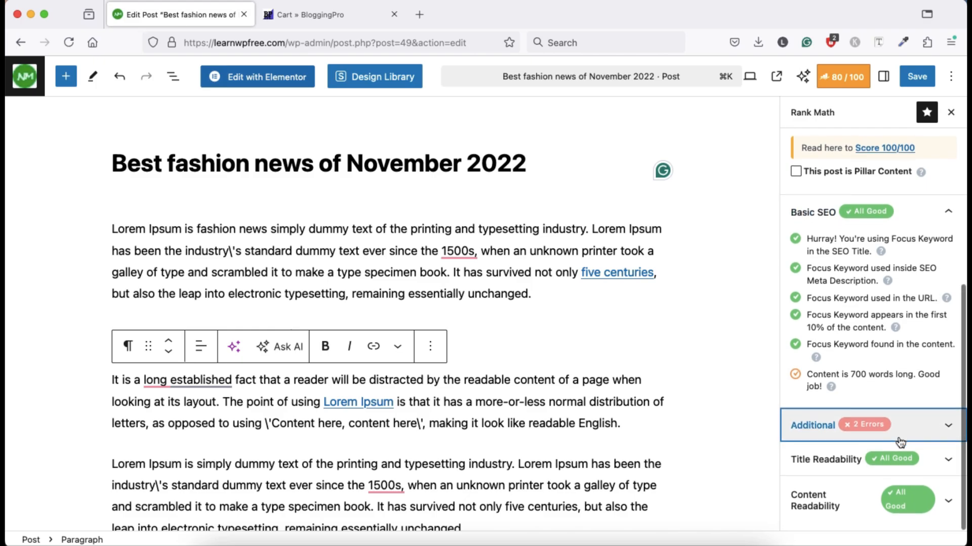
left_click(949, 223)
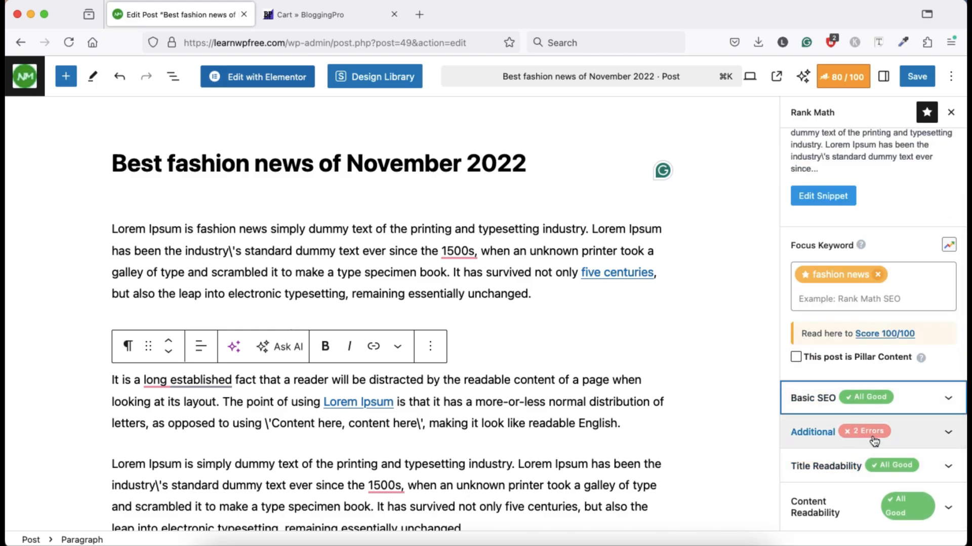
left_click(945, 433)
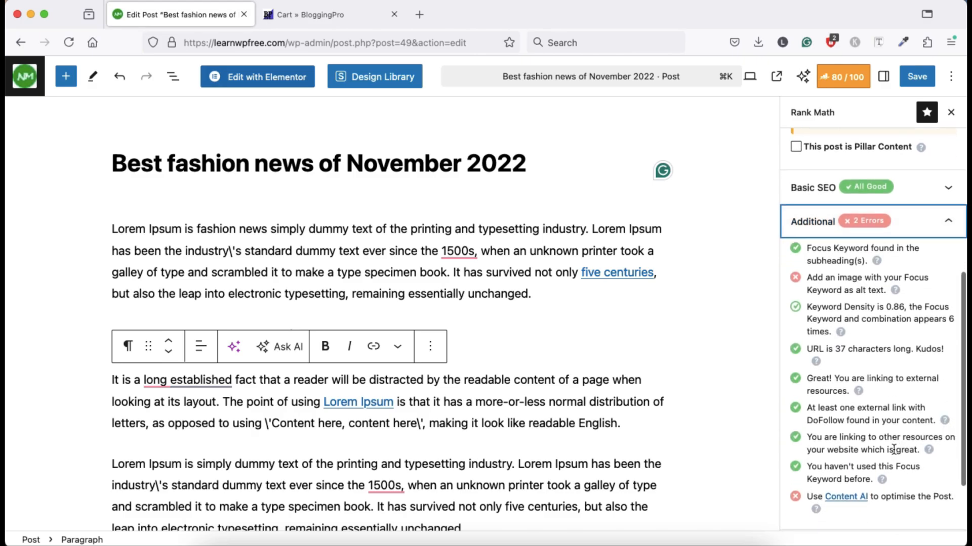
scroll(893, 448, "down", 3)
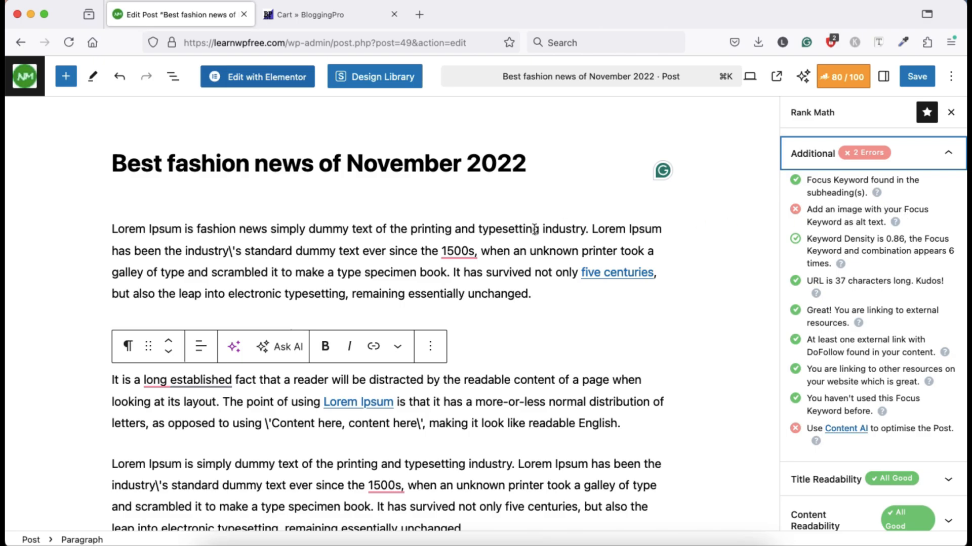
scroll(826, 328, "up", 10)
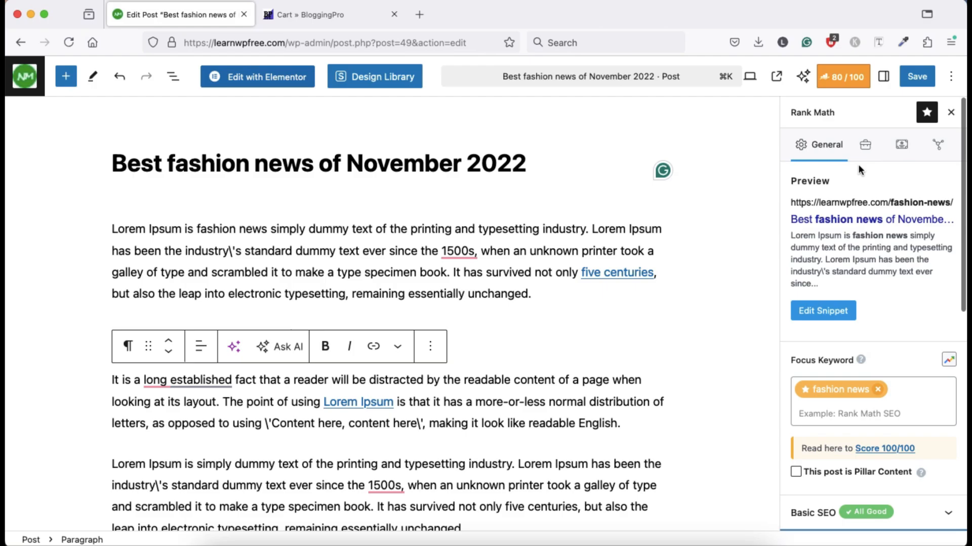
Open the post's featured image selection to check the image, and close it without changing anything.
left_click(886, 78)
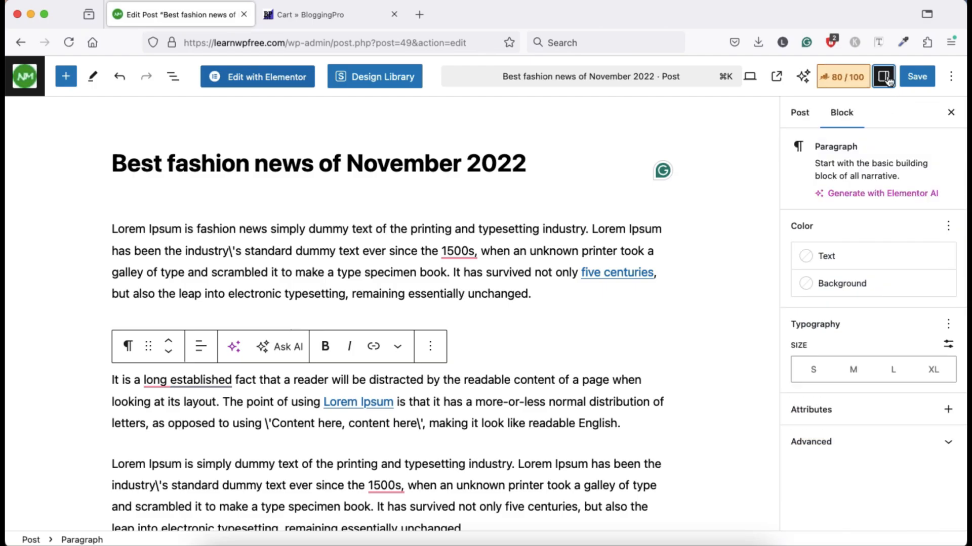
left_click(799, 113)
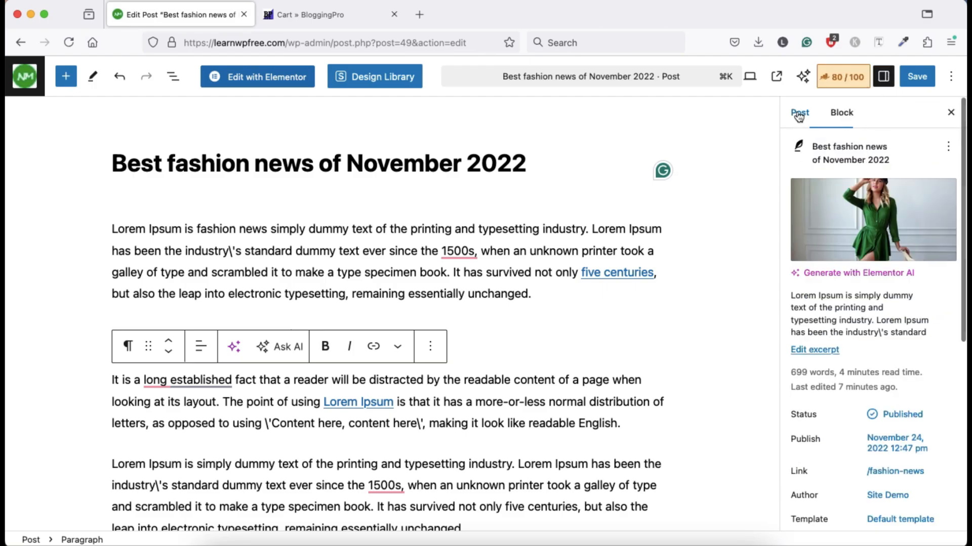
mouse_move(822, 229)
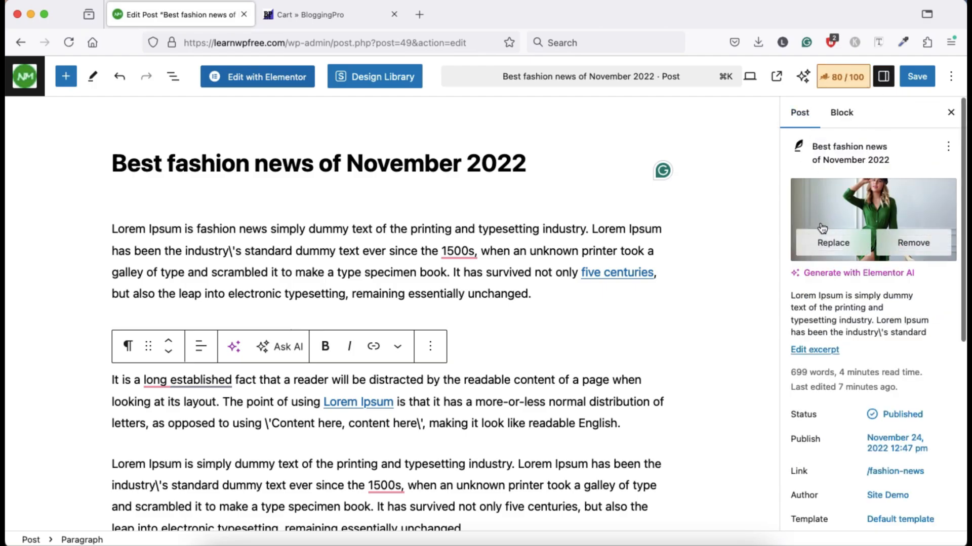
left_click(827, 199)
key("Escape")
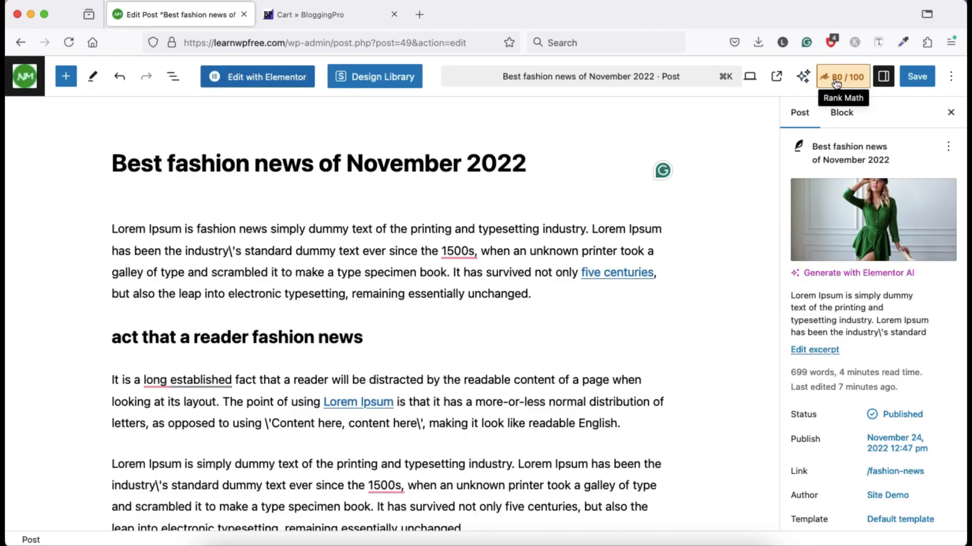
Save the post, and reopen "Best fashion news of November 2022" from the posts list to check its SEO score.
left_click(920, 79)
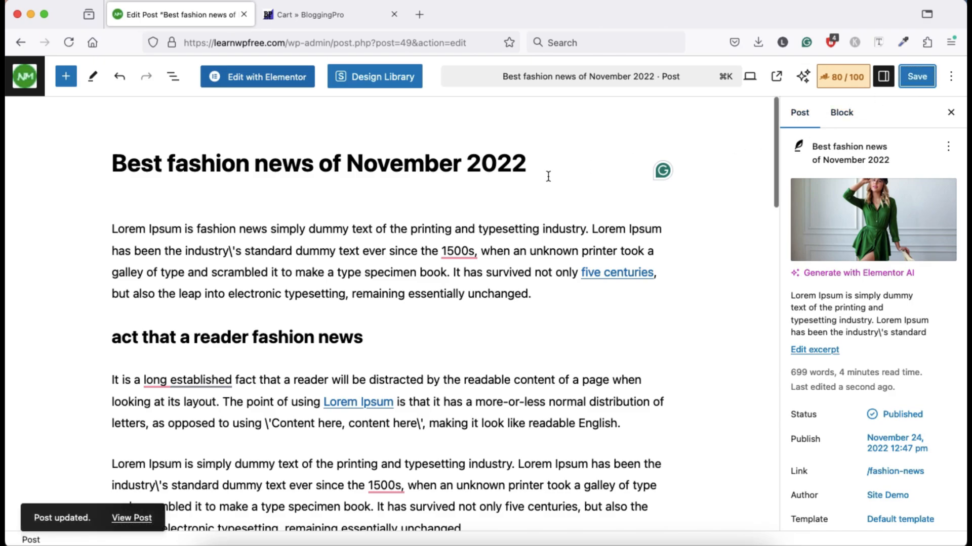
left_click(26, 77)
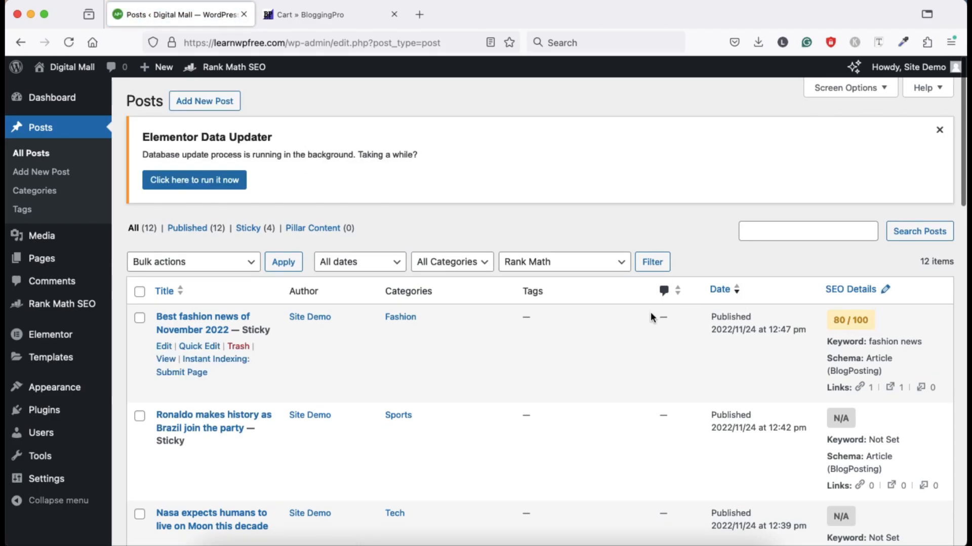
left_click(194, 322)
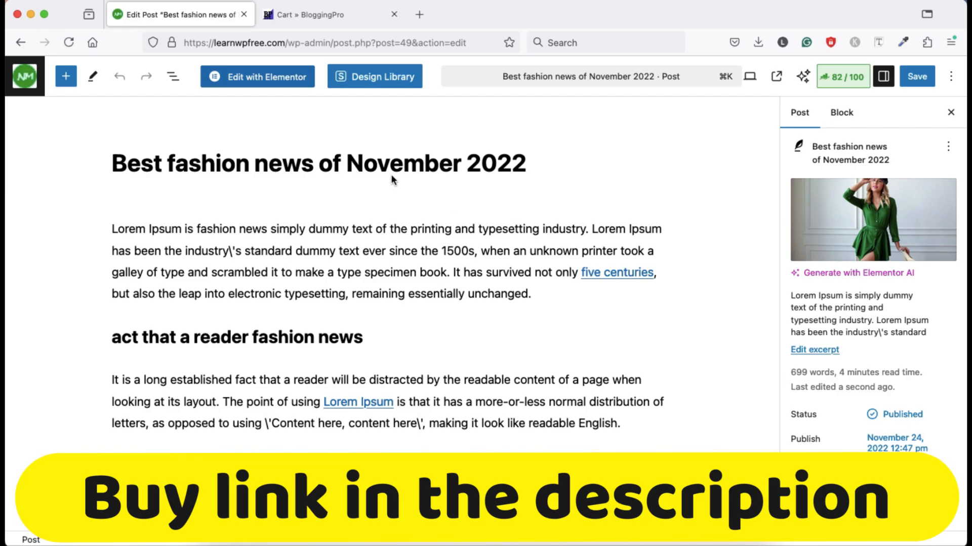
Switch to the BloggingPro cart page and review the cart totals for Rank Math Pro.
left_click(319, 14)
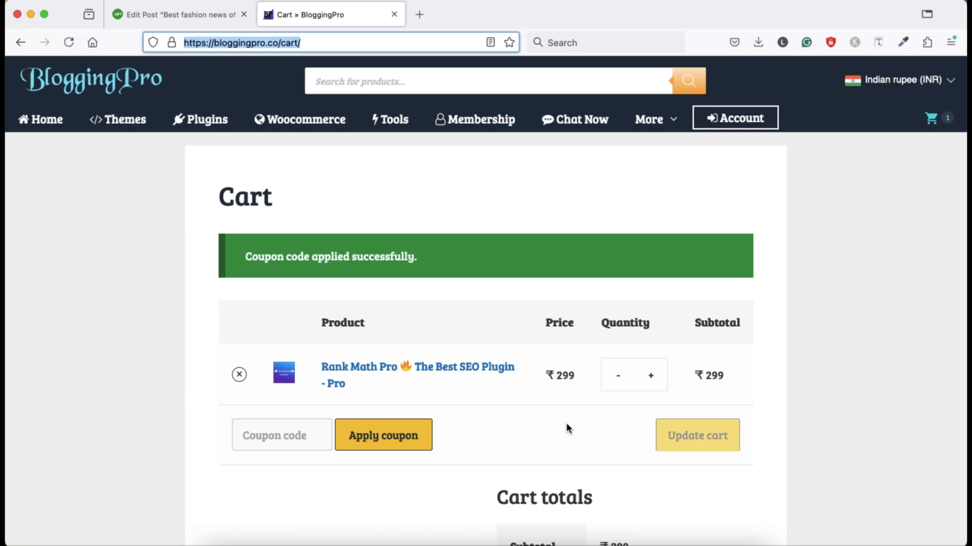
scroll(567, 425, "down", 6)
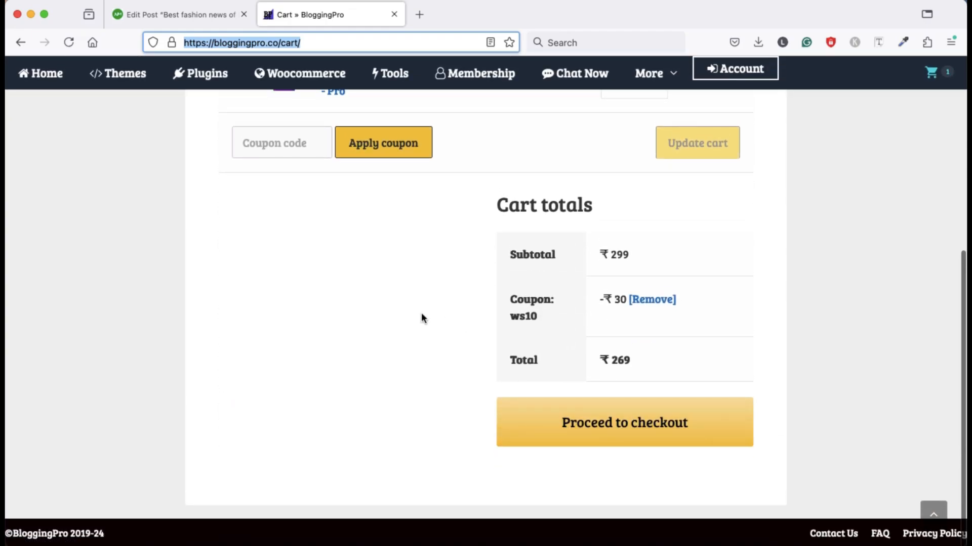